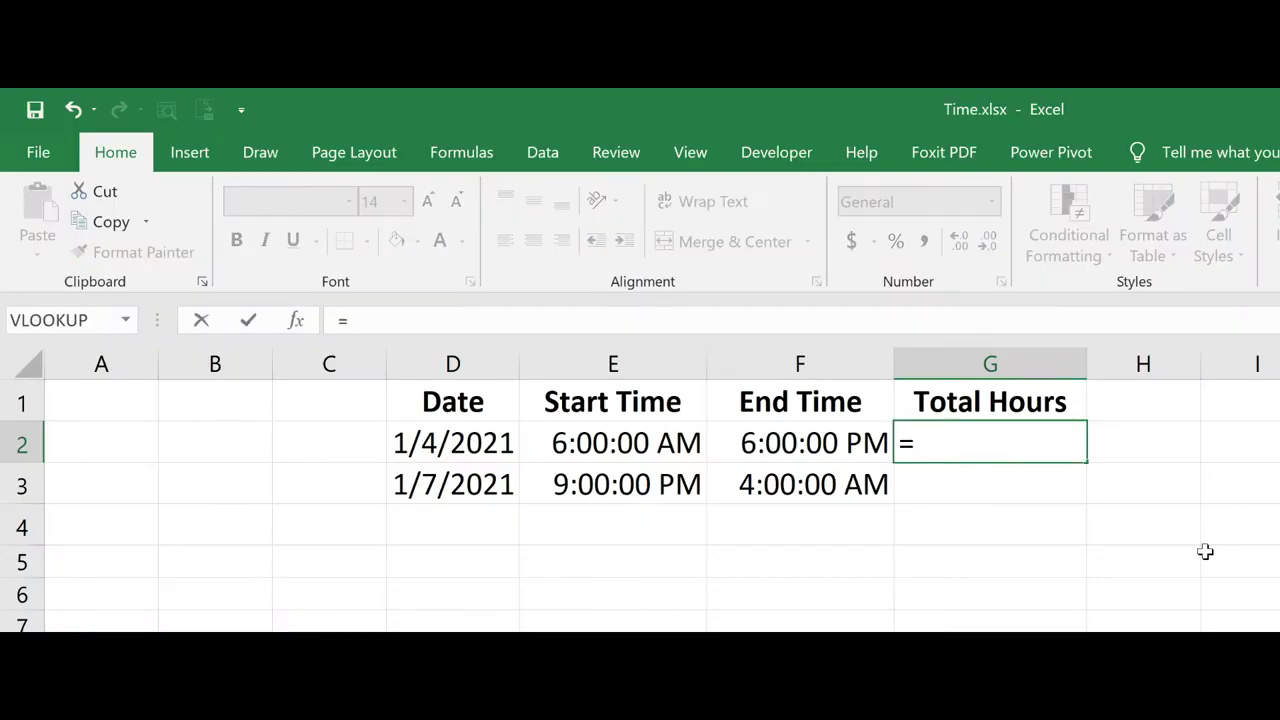
# - Calculate the total hours in G2 as end time minus start time with =F2-E2
pyautogui.click(766, 442)
pyautogui.write('-')
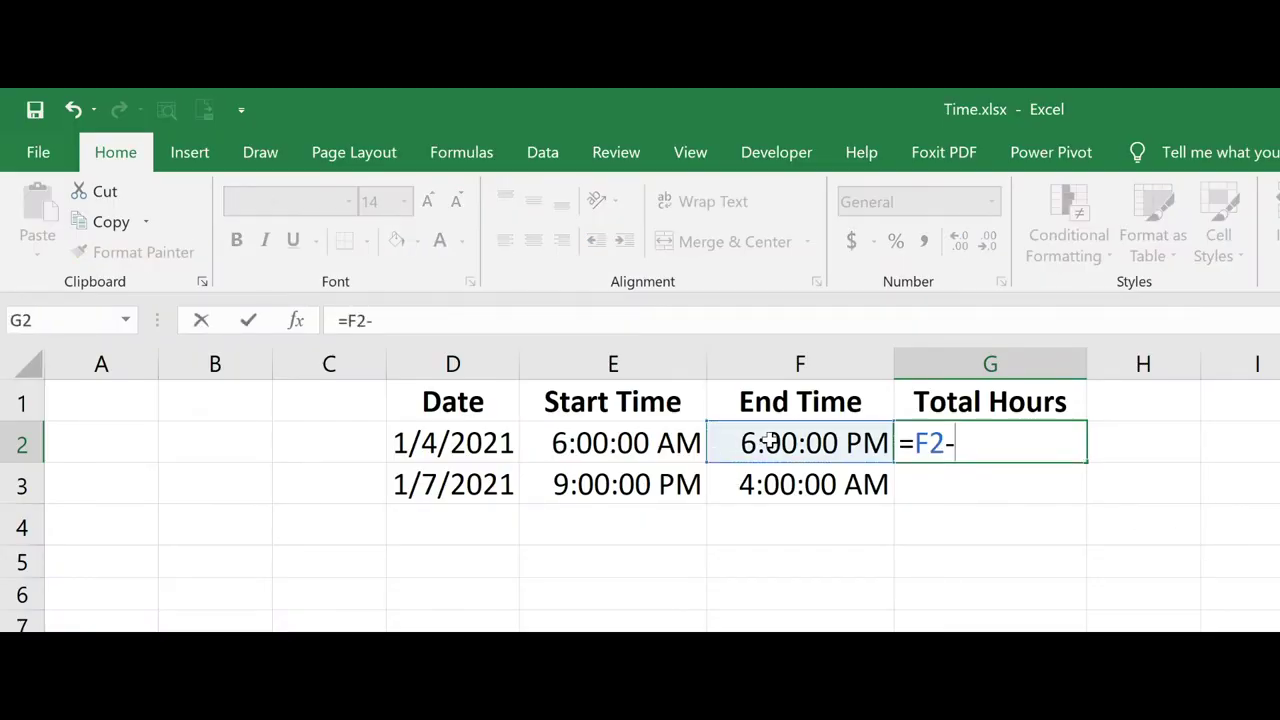
pyautogui.click(650, 445)
pyautogui.press('Return')
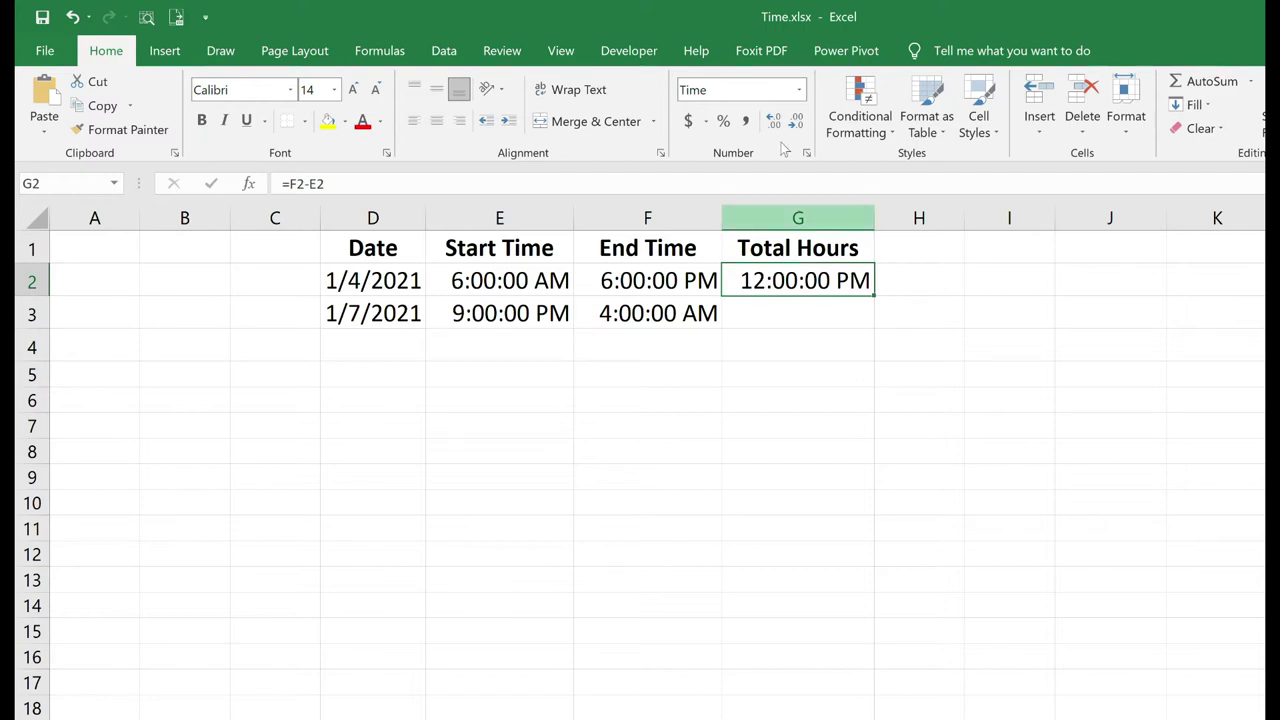
# - Apply the Number format to the total hours in G2
pyautogui.click(801, 90)
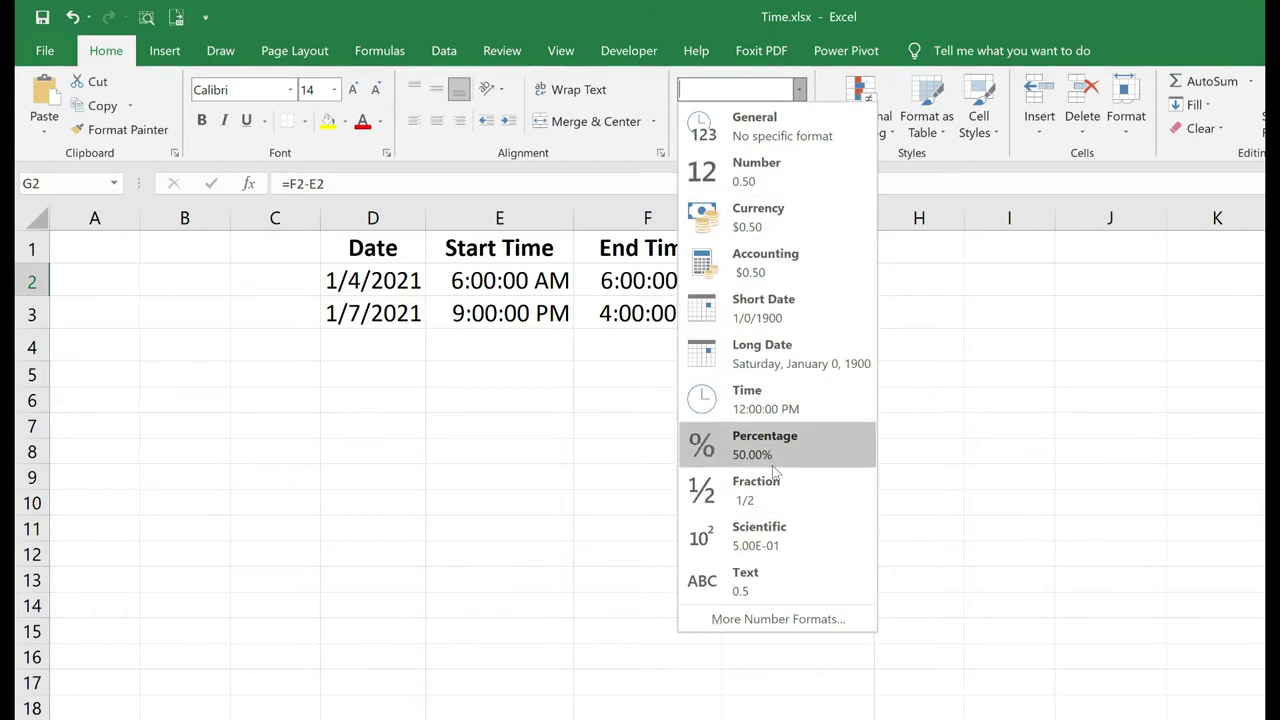
pyautogui.click(777, 187)
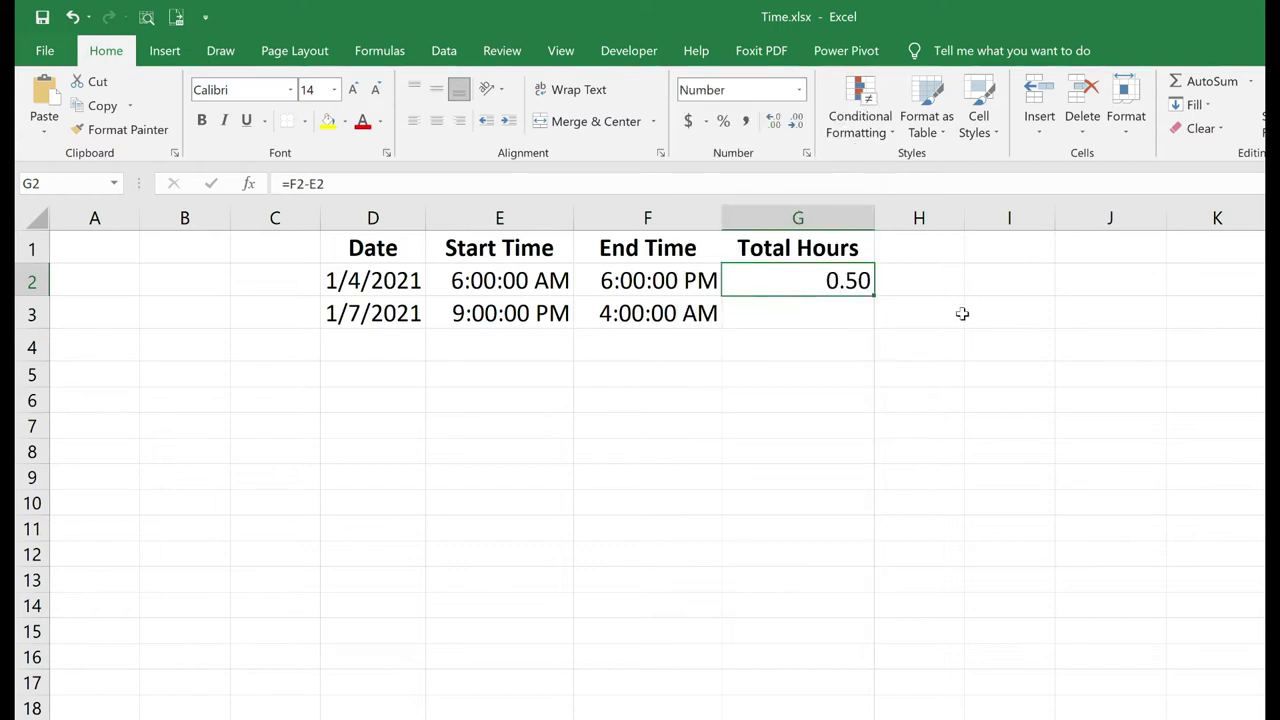
# - Choose the 13:30 Time type for G2 after previewing the 30:55.2 type
pyautogui.click(800, 95)
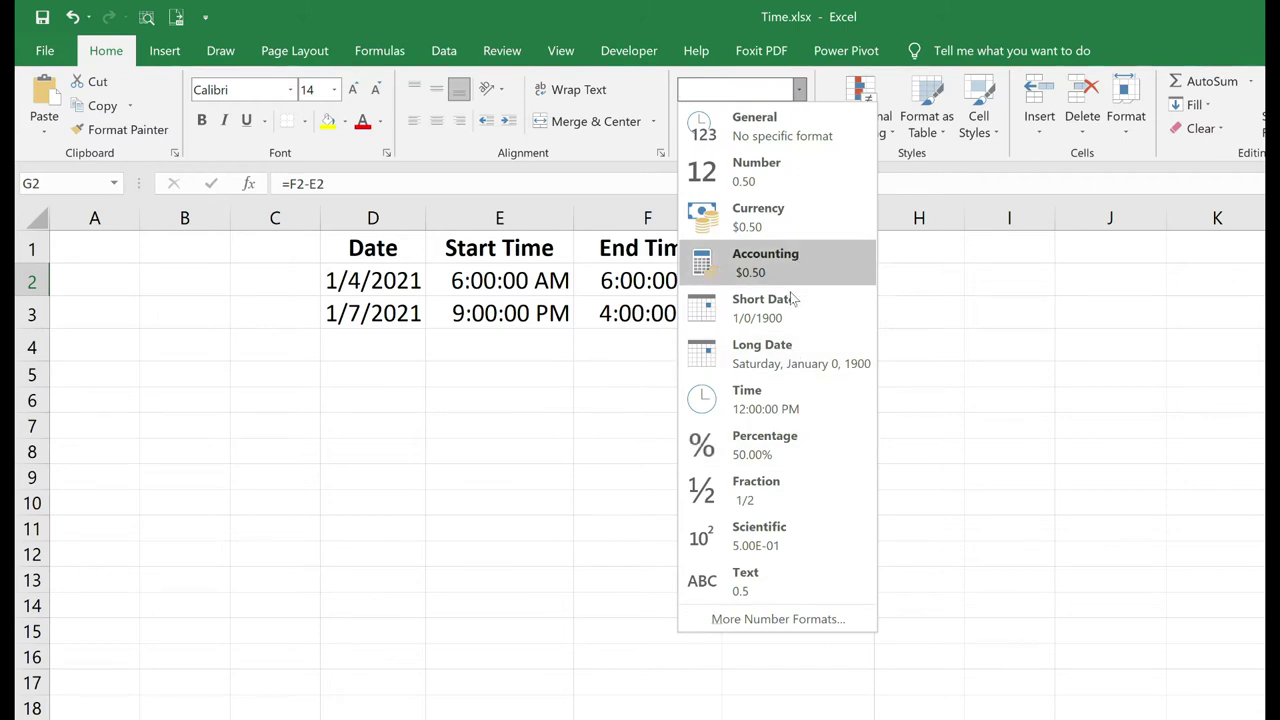
pyautogui.click(748, 622)
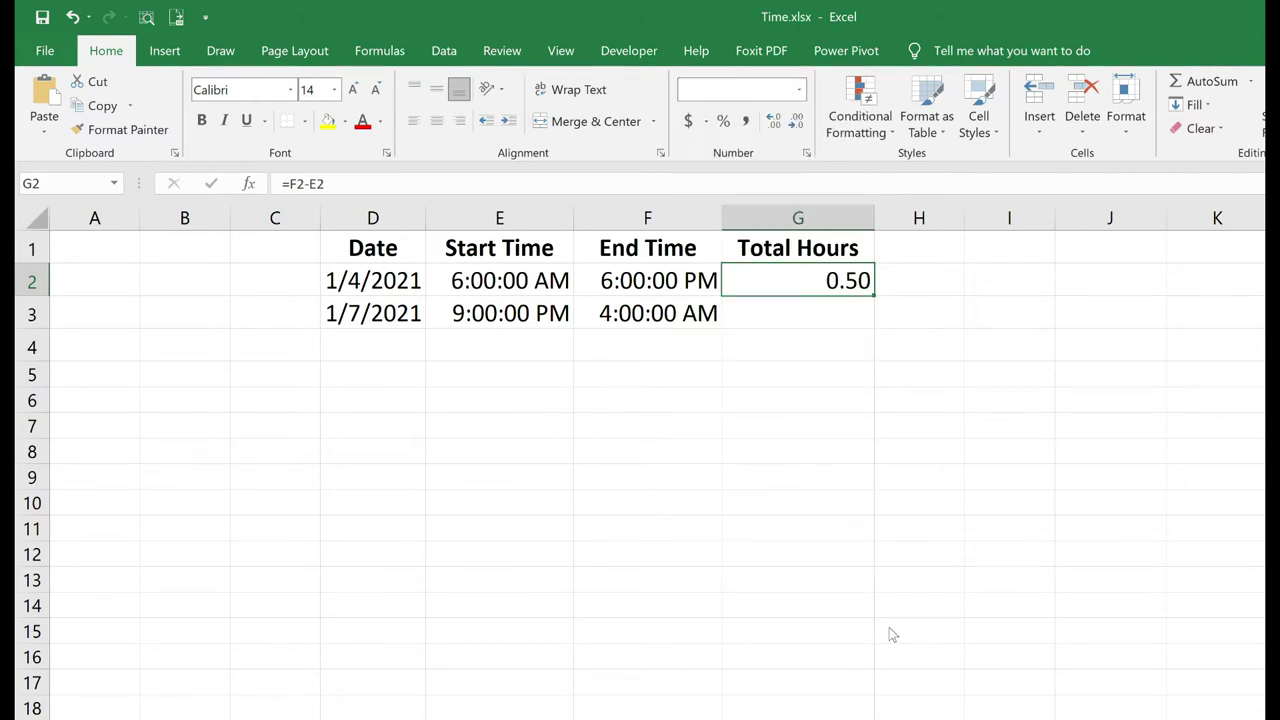
pyautogui.click(740, 255)
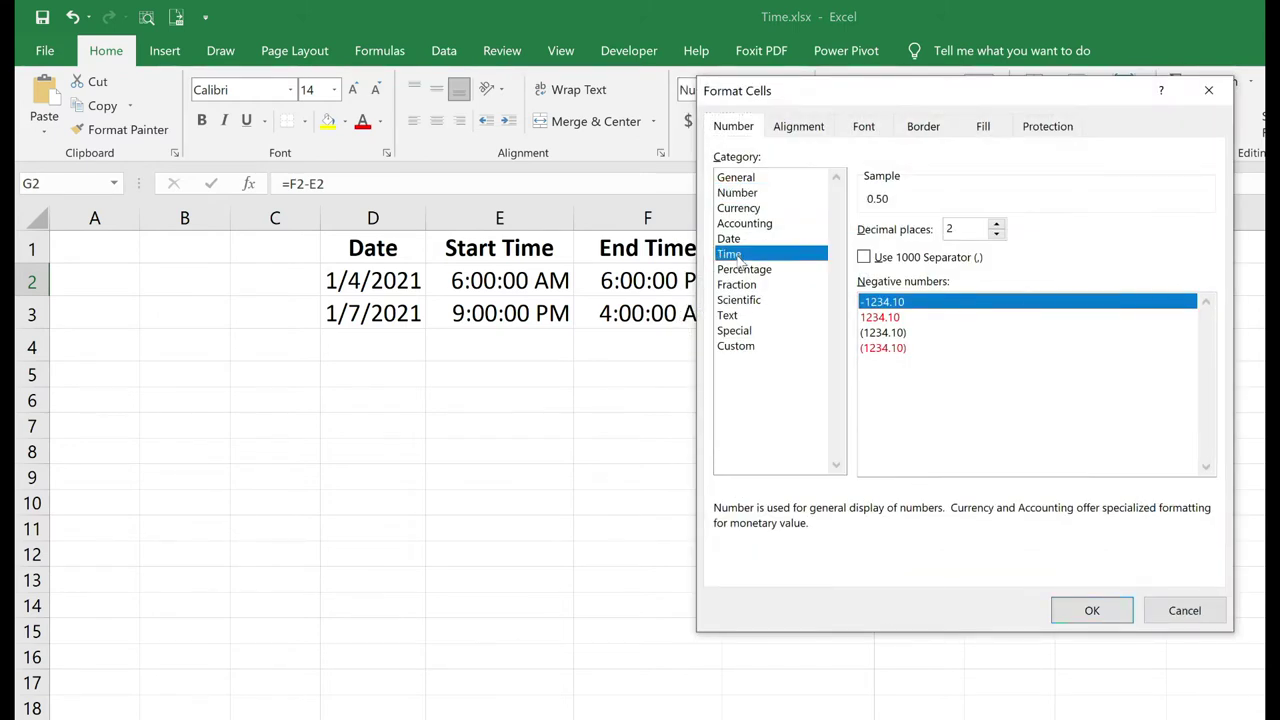
pyautogui.click(876, 262)
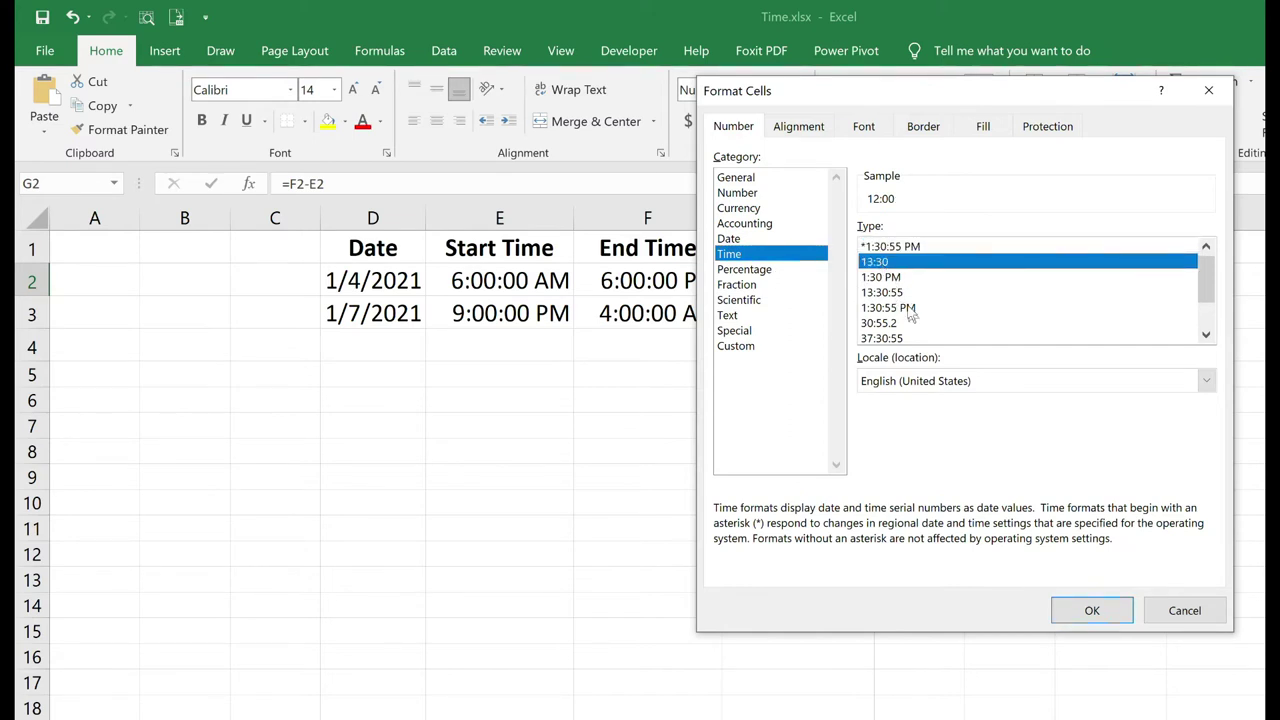
pyautogui.scroll(-1, 910, 338)
pyautogui.click(885, 277)
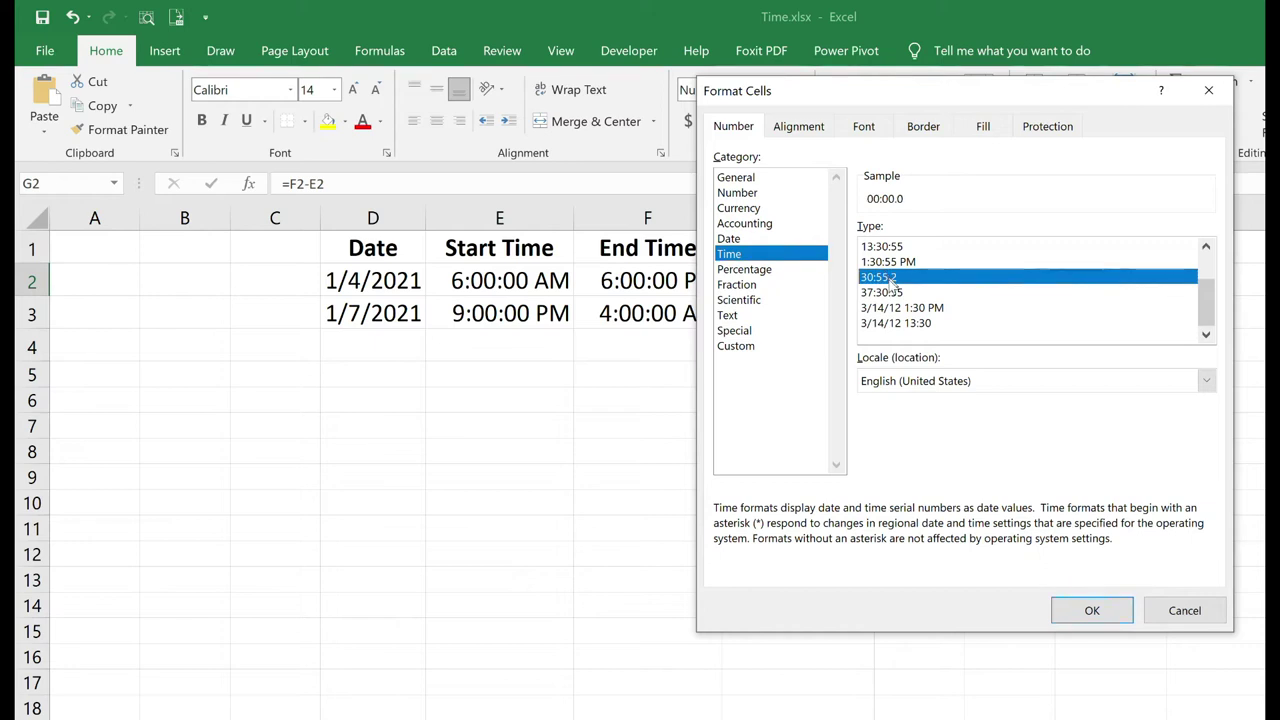
pyautogui.scroll(1, 888, 280)
pyautogui.click(882, 262)
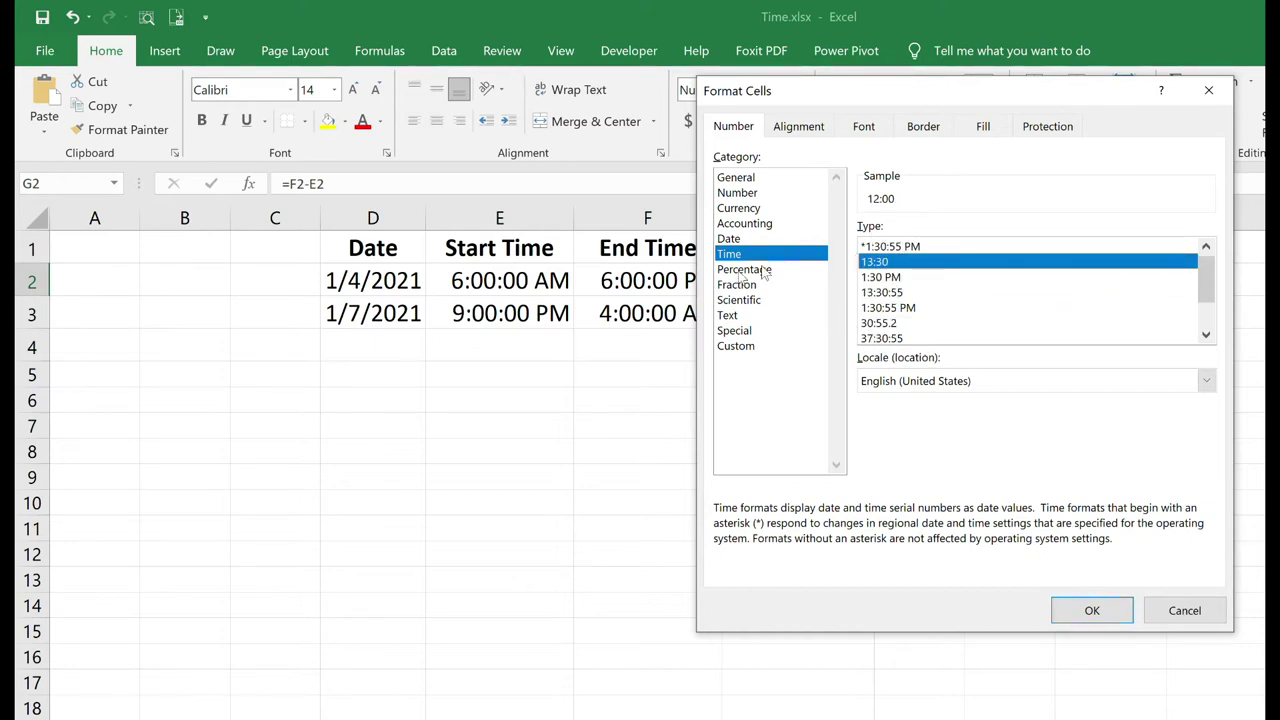
# - Preview the custom format h:mm:ss for G2 and use the custom format h:mm;@ instead
pyautogui.click(745, 347)
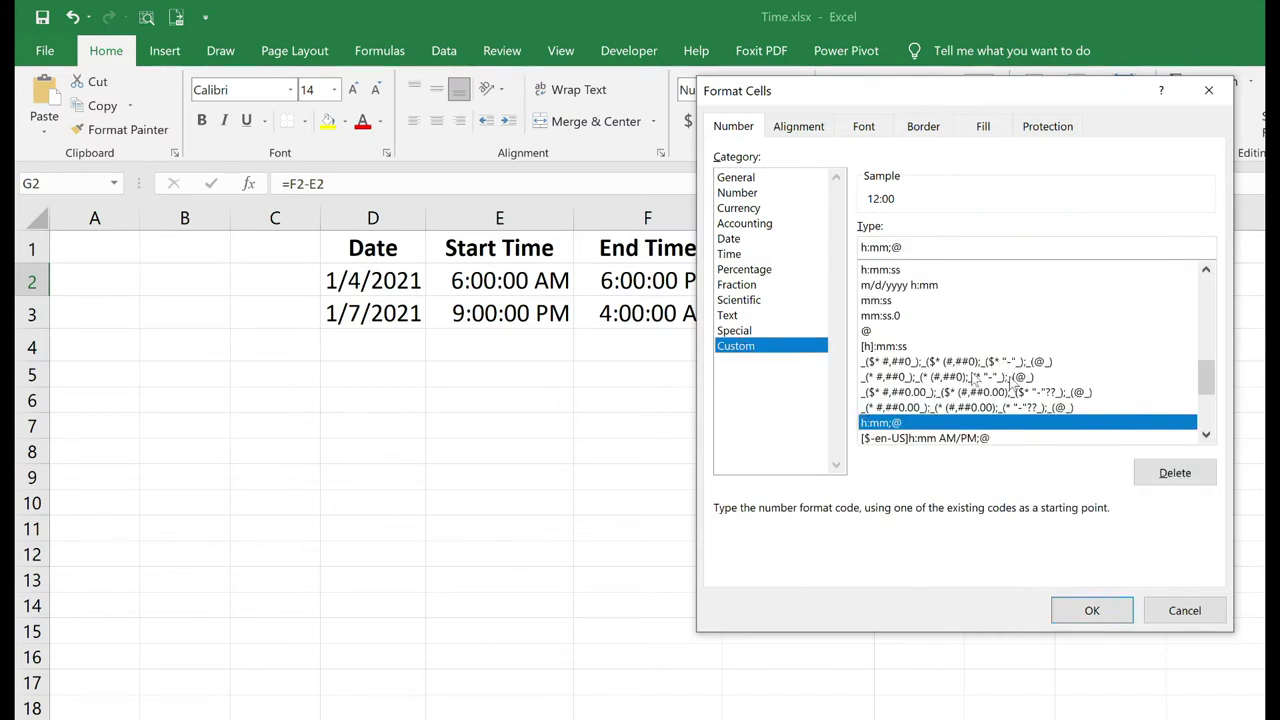
pyautogui.click(896, 271)
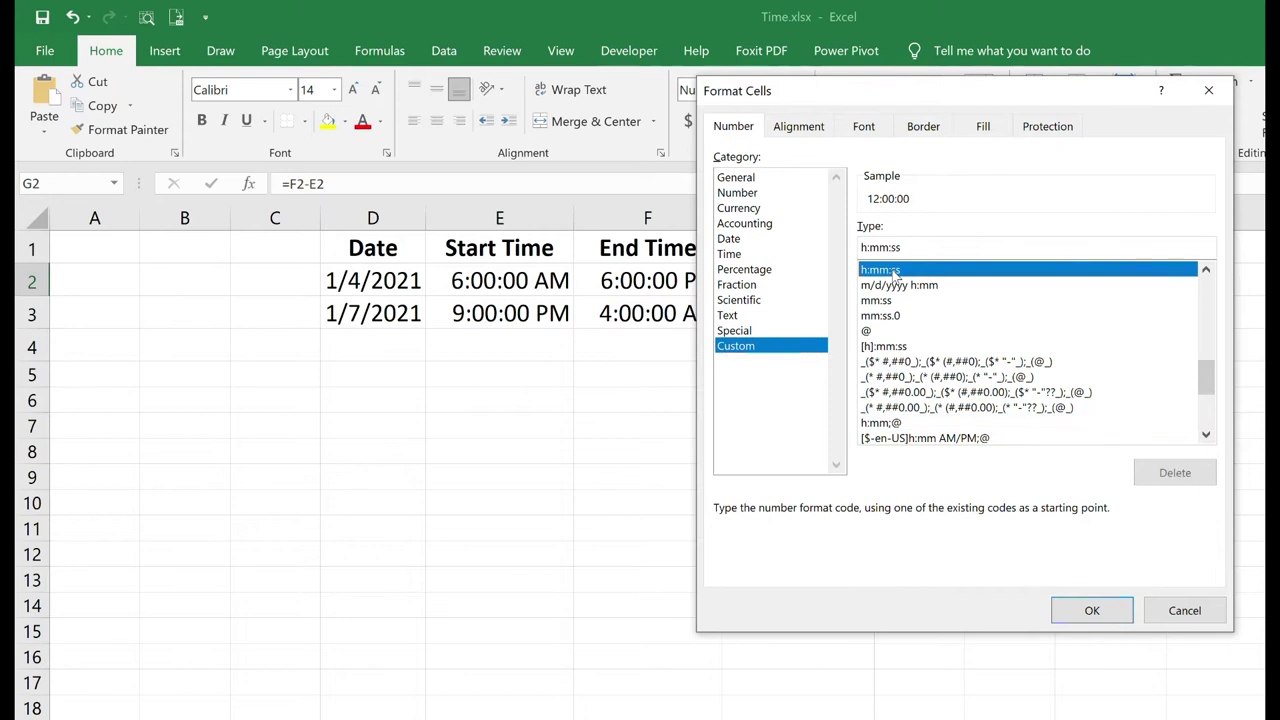
pyautogui.click(890, 423)
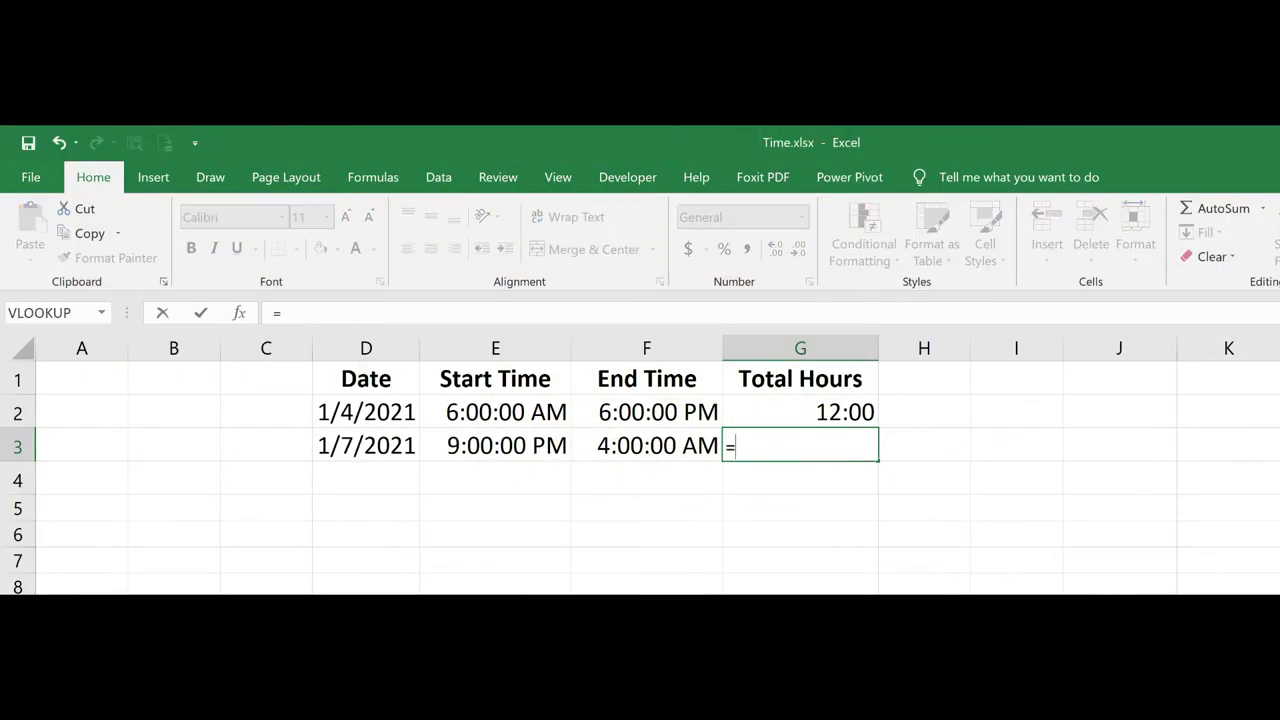
# - Subtract the start time from the end time in G3 with =F3-E3 and widen column G
pyautogui.click(677, 440)
pyautogui.write('-')
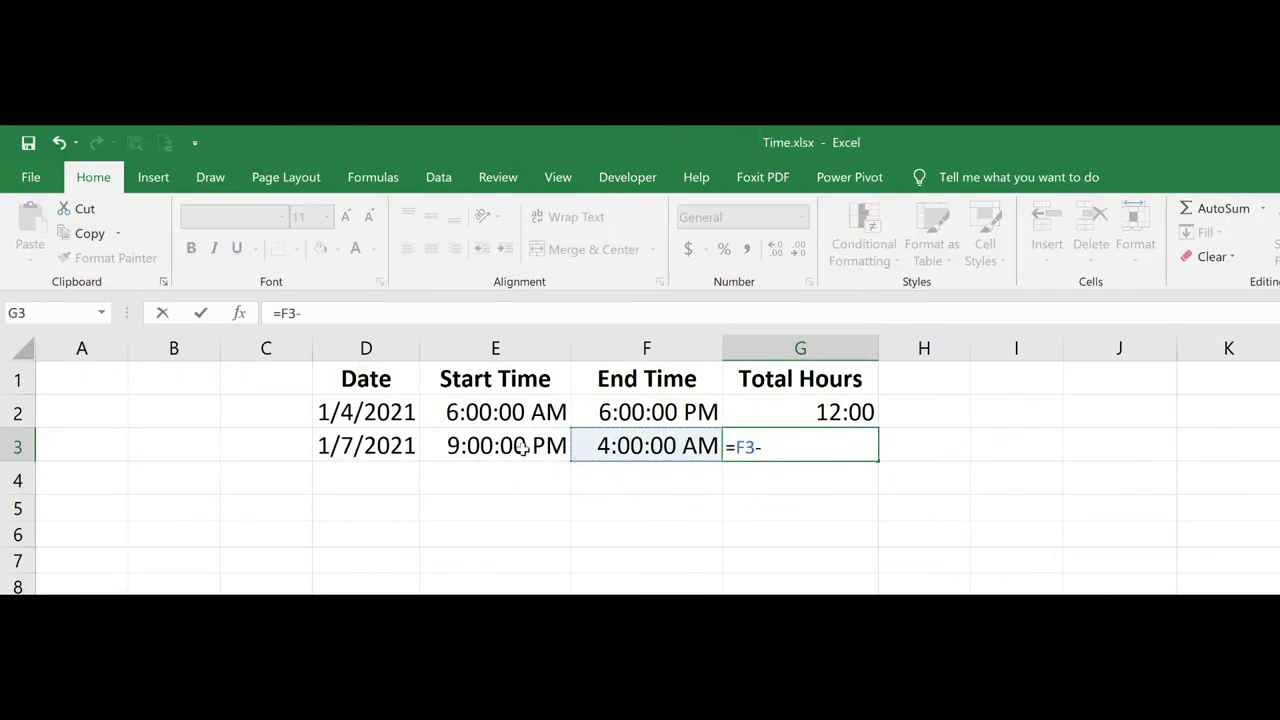
pyautogui.click(522, 449)
pyautogui.press('Return')
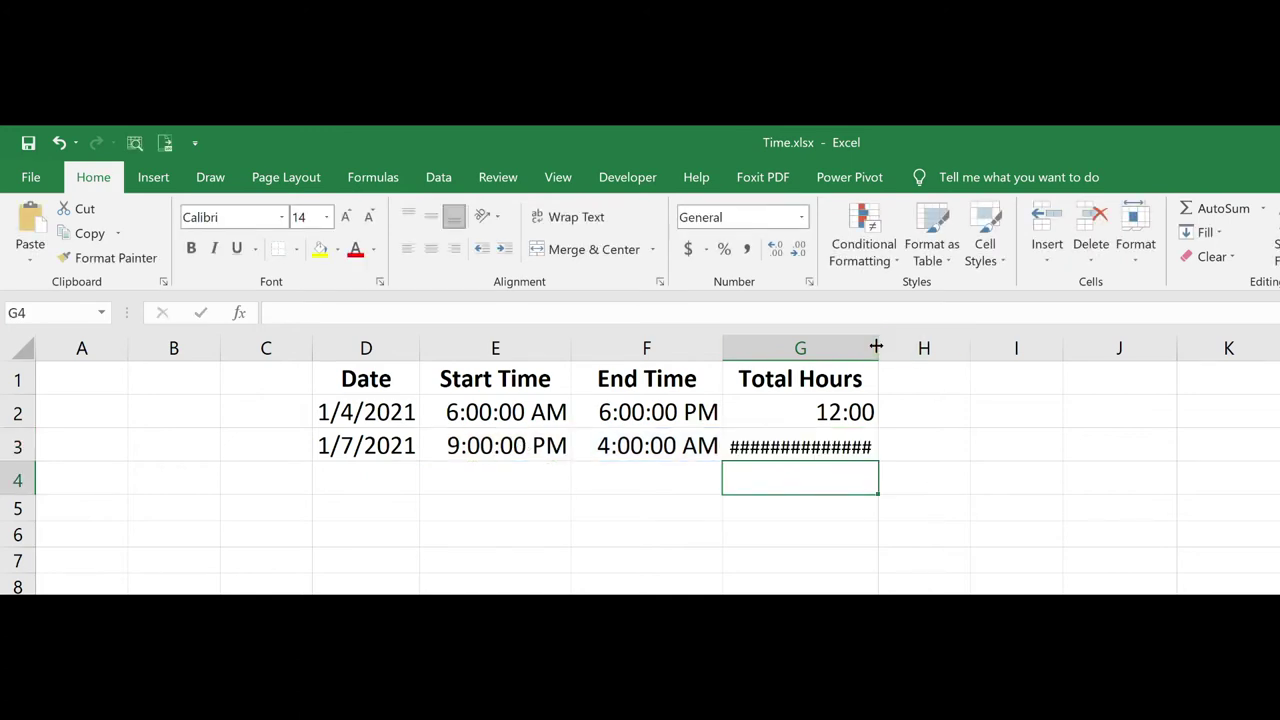
pyautogui.moveTo(877, 347); pyautogui.dragTo(980, 352)
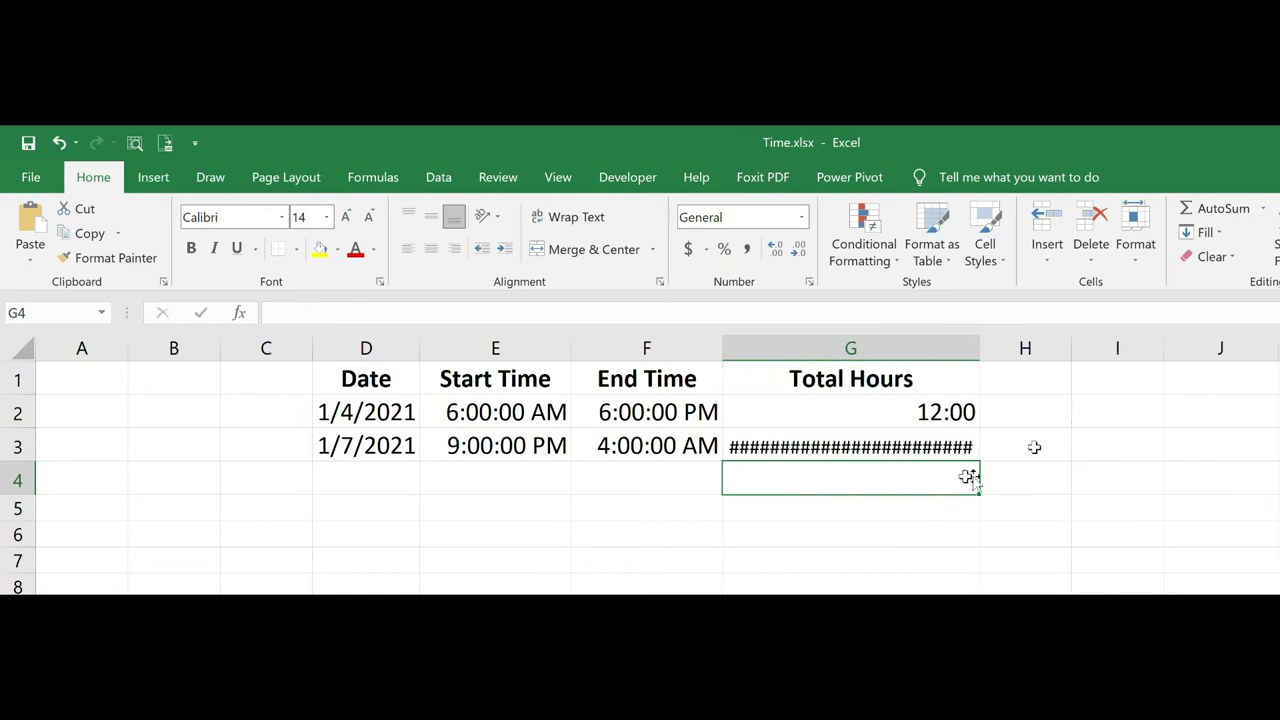
# - Replace the G3 formula with =(F3-E3)+(F3<E3) to handle a shift that crosses midnight
pyautogui.press('Up')
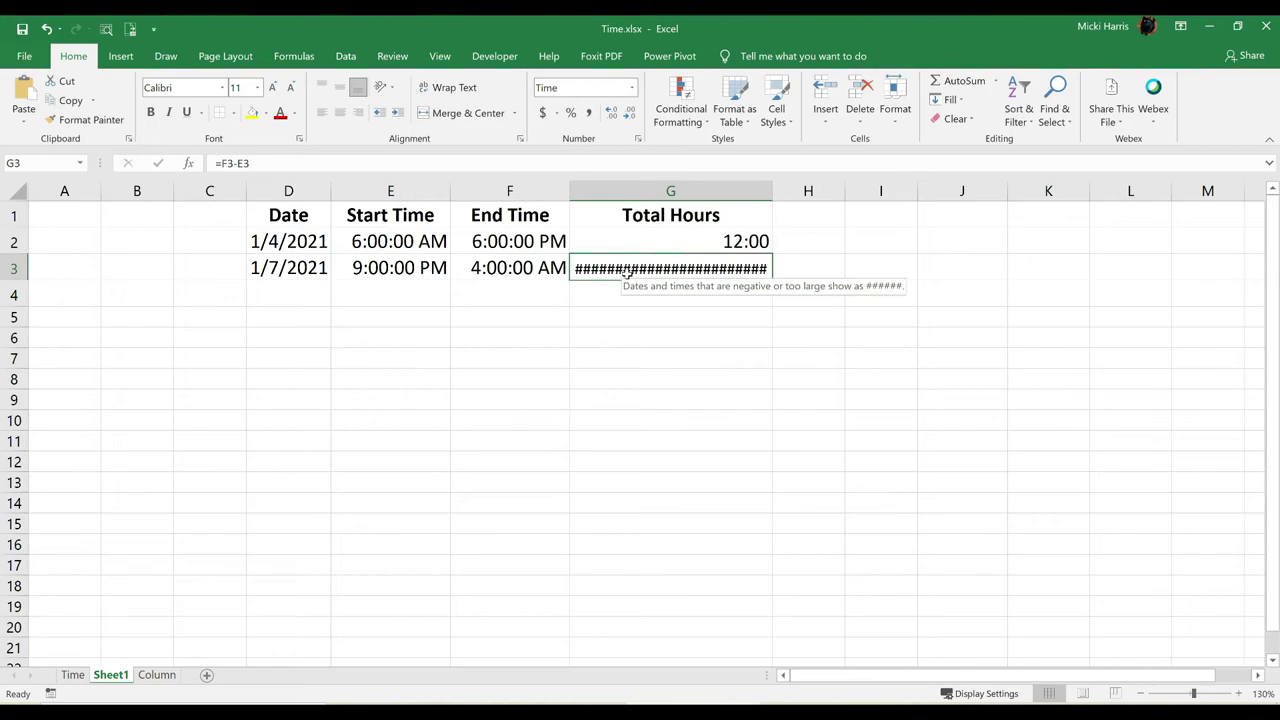
pyautogui.write('=')
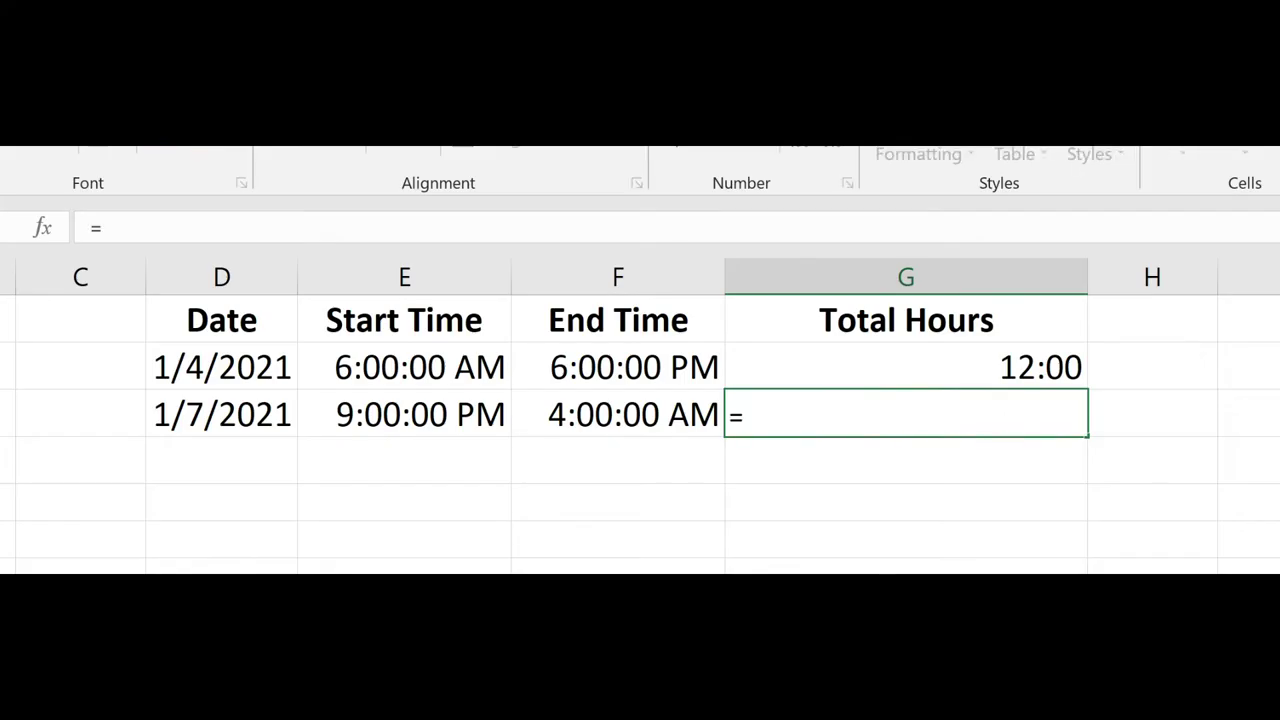
pyautogui.write('(')
pyautogui.click(611, 415)
pyautogui.write('-')
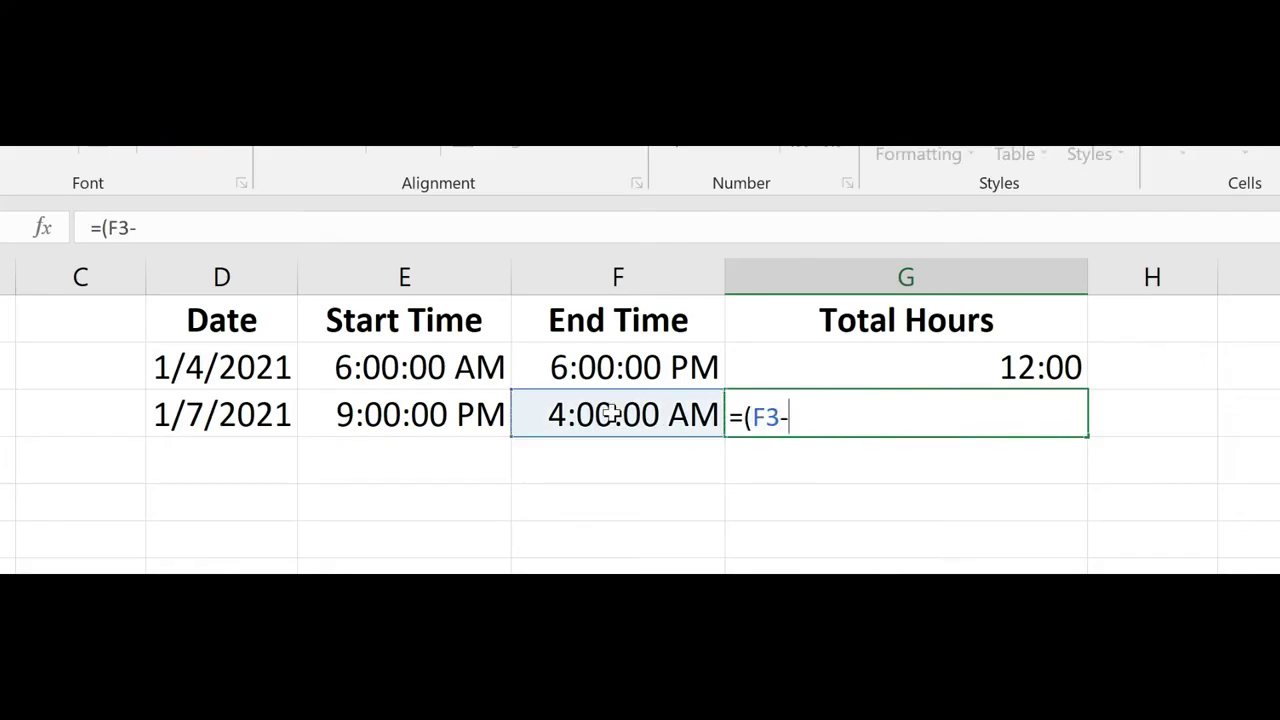
pyautogui.click(456, 413)
pyautogui.write(')')
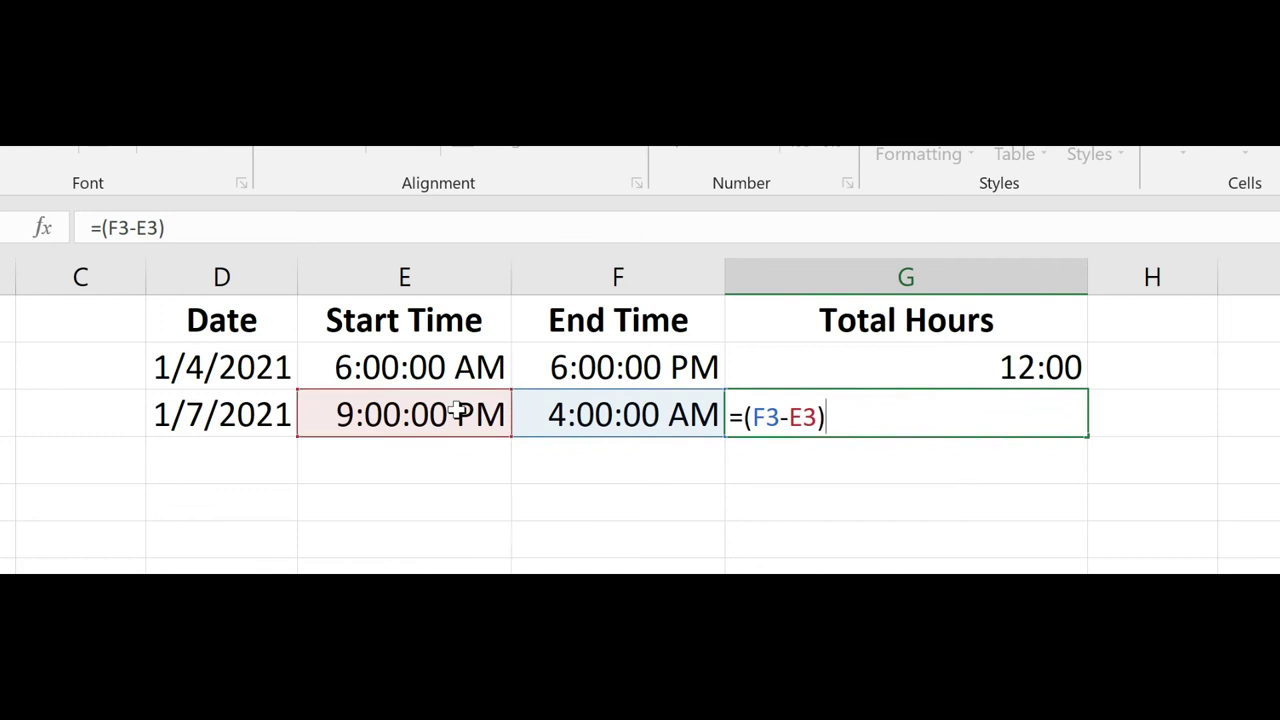
pyautogui.write('+(')
pyautogui.click(561, 414)
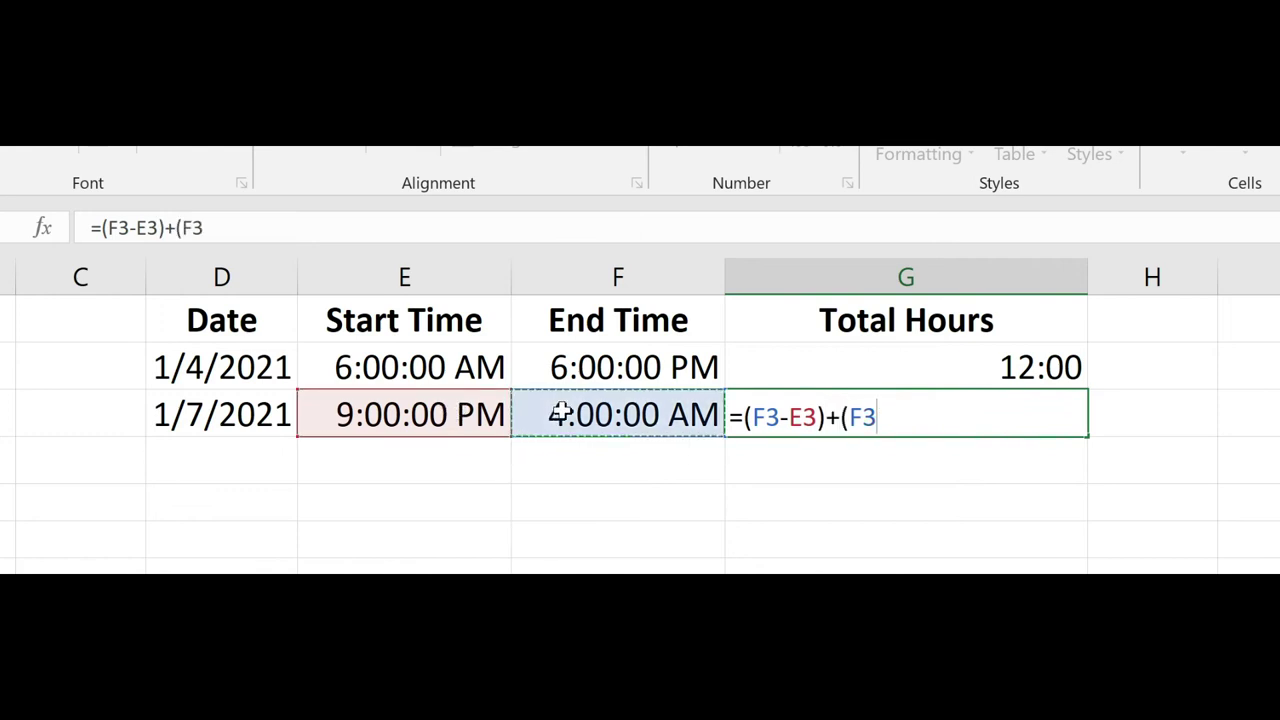
pyautogui.write('<')
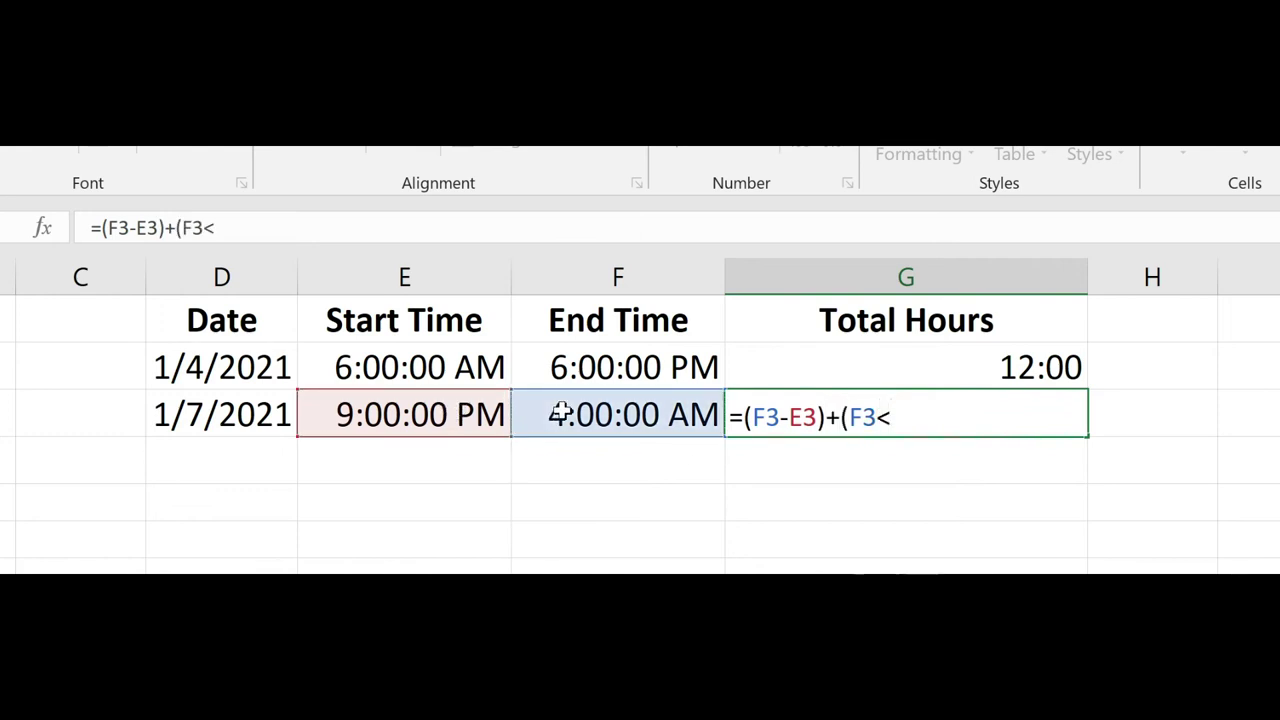
pyautogui.click(430, 416)
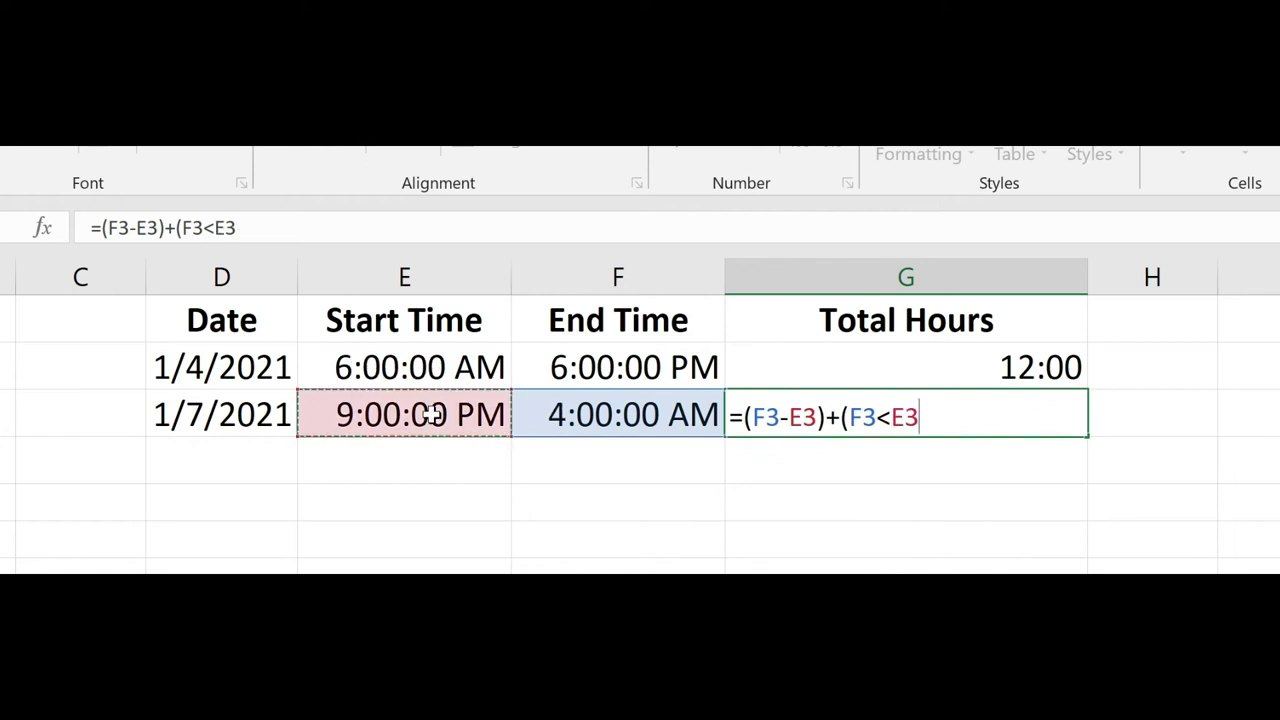
pyautogui.write(')')
pyautogui.press('Return')
pyautogui.press('Up')
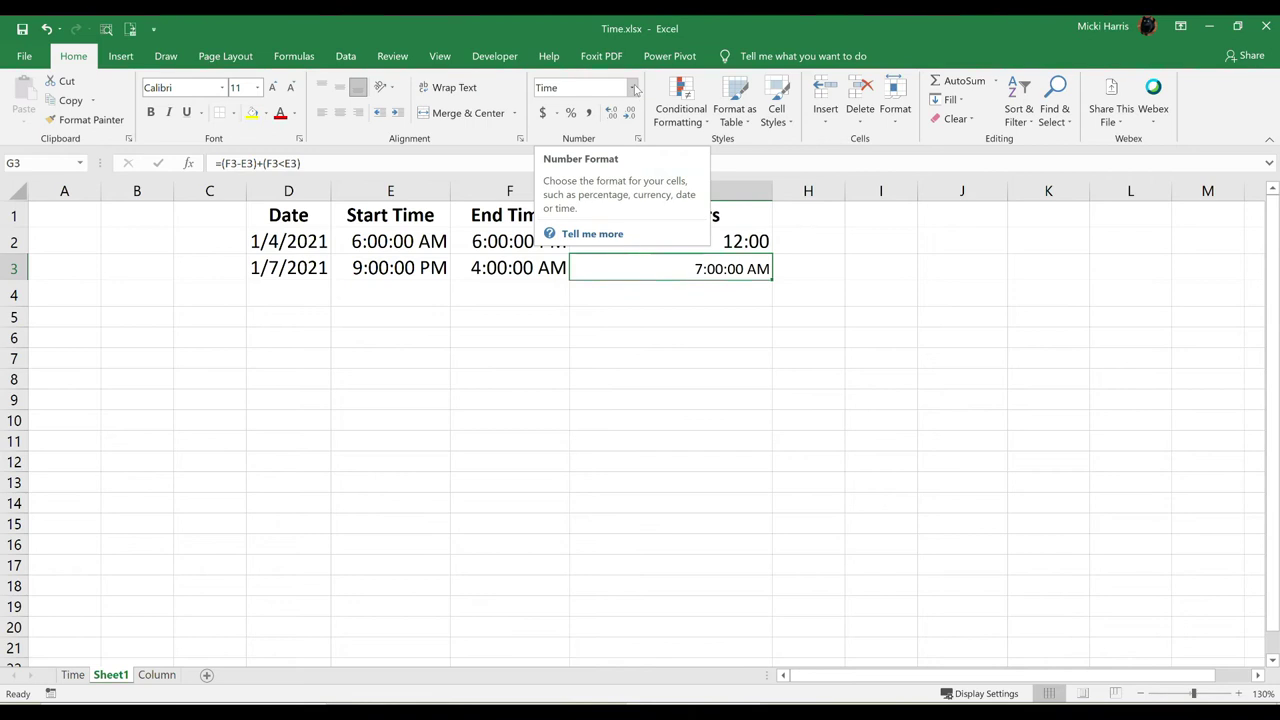
# - Copy the formatting of G2 onto G3 with the Format Painter
pyautogui.click(742, 241)
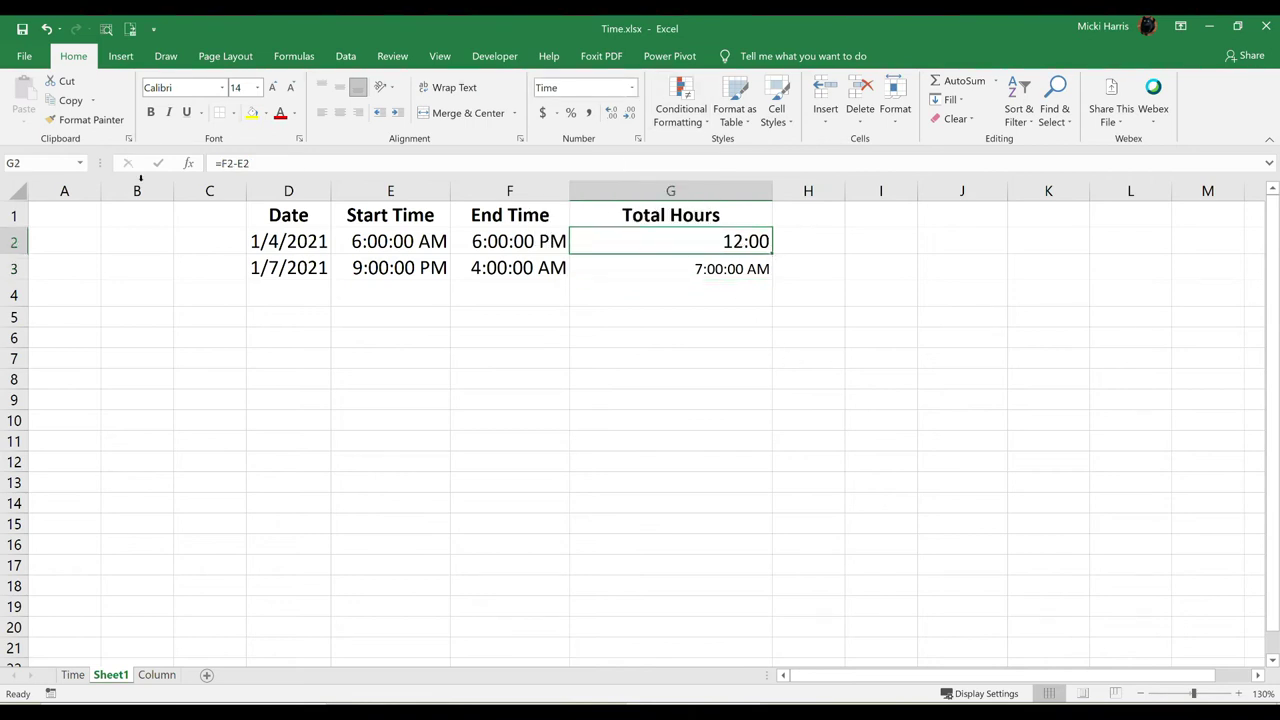
pyautogui.click(86, 121)
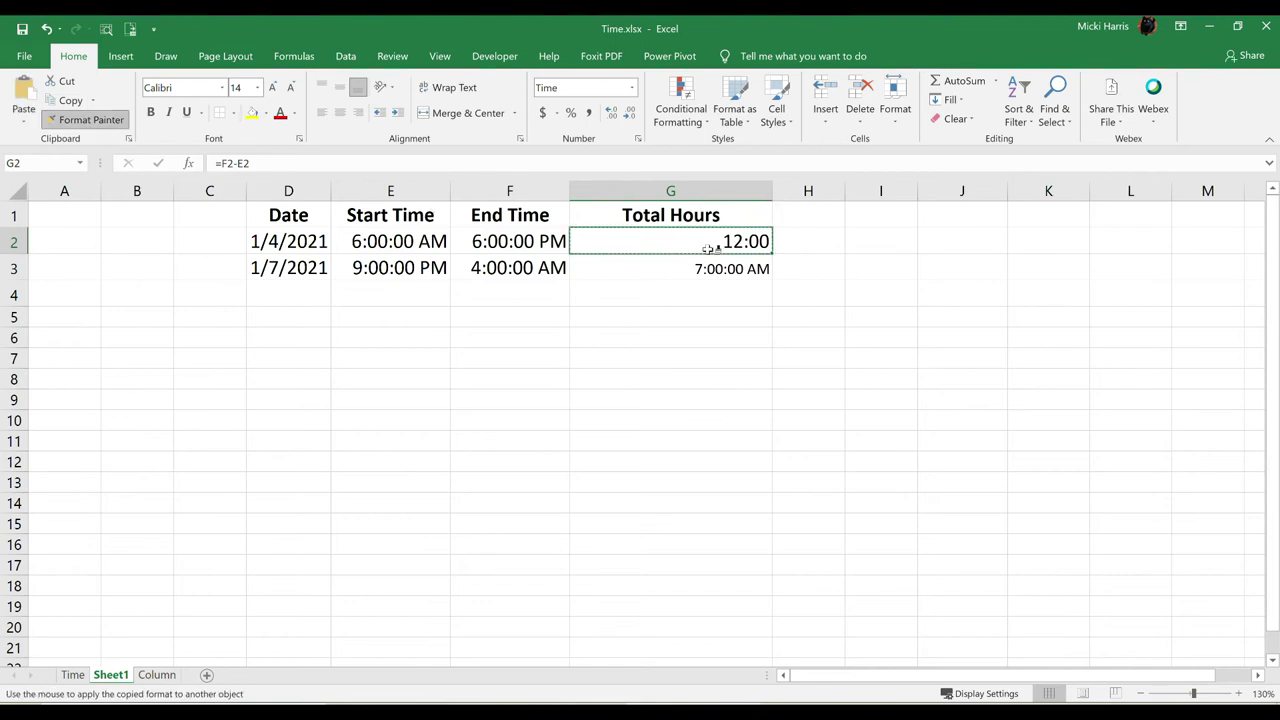
pyautogui.click(758, 268)
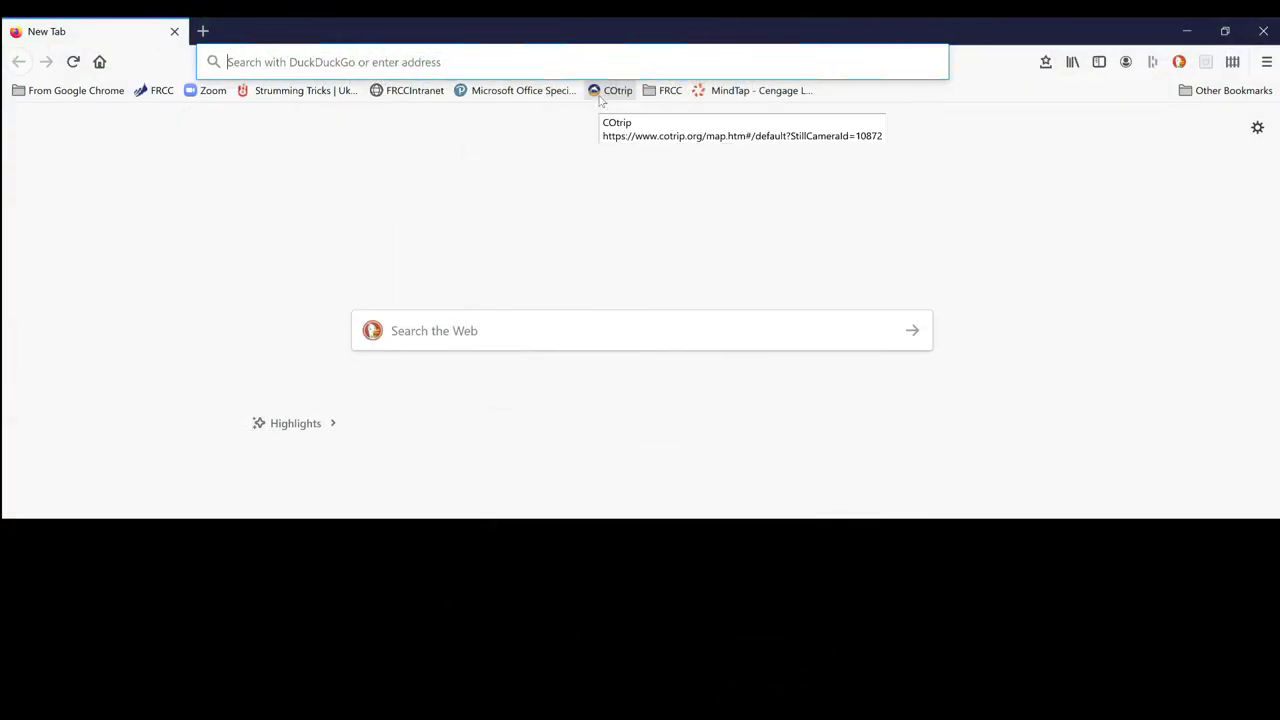
# - Switch to Firefox and search the web for "How to calculate time over 24 hours in Excel"
pyautogui.write('How to calculate time ove')
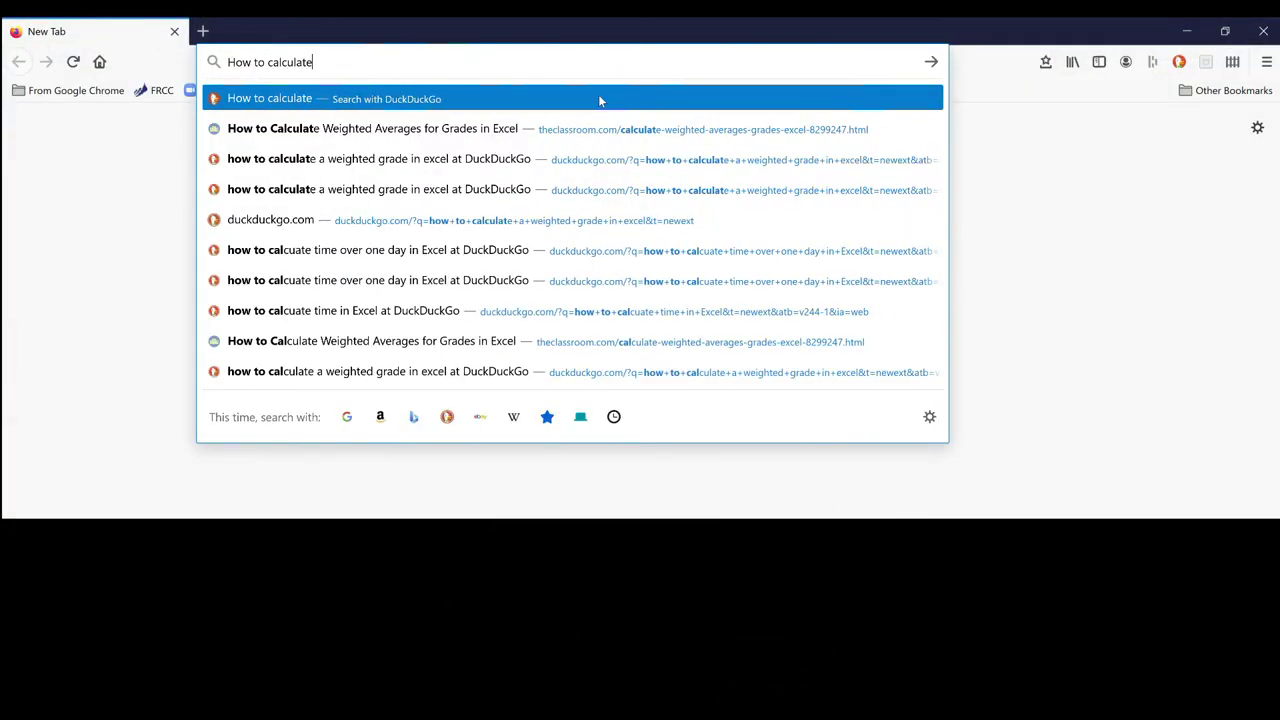
pyautogui.write('r 24 hours in Excel')
pyautogui.press('Return')
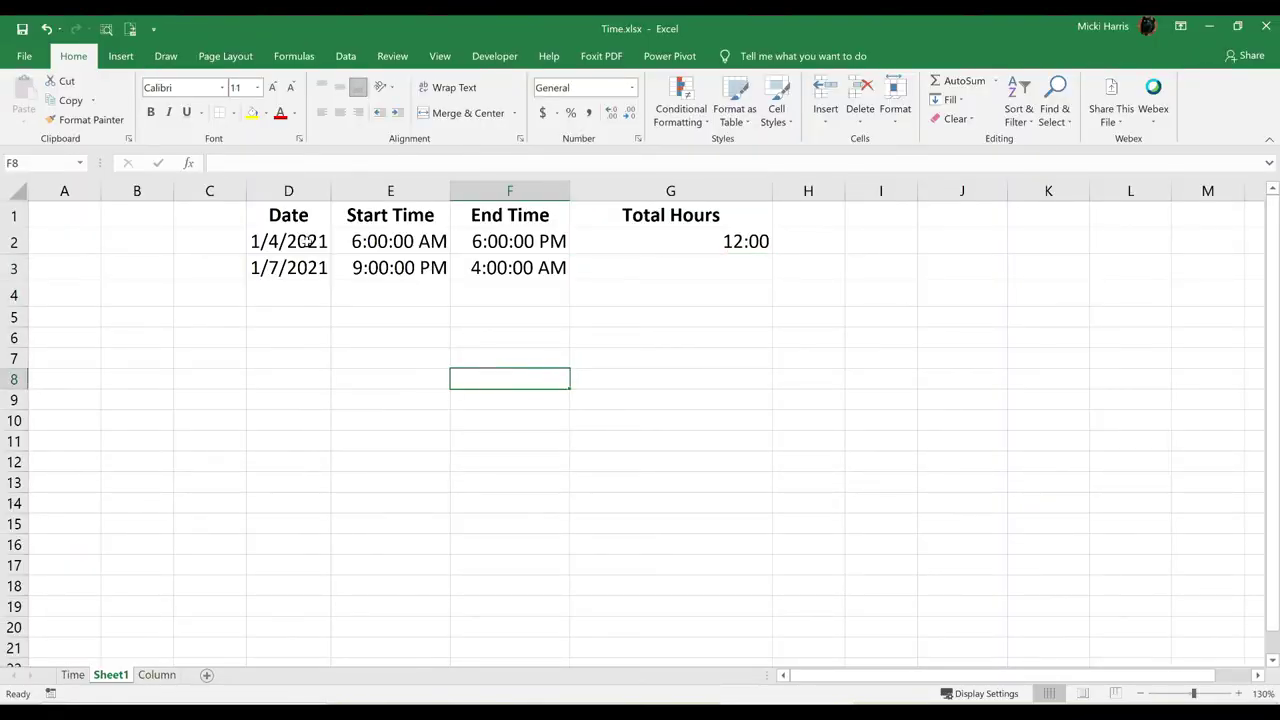
# - Switch to the Time.xlsx workbook in Excel and enter 1/7 9:00 as the start date and time in E3
pyautogui.press('Up')
pyautogui.press('Up')
pyautogui.press('Up')
pyautogui.press('Up')
pyautogui.press('Up')
pyautogui.press('Left')
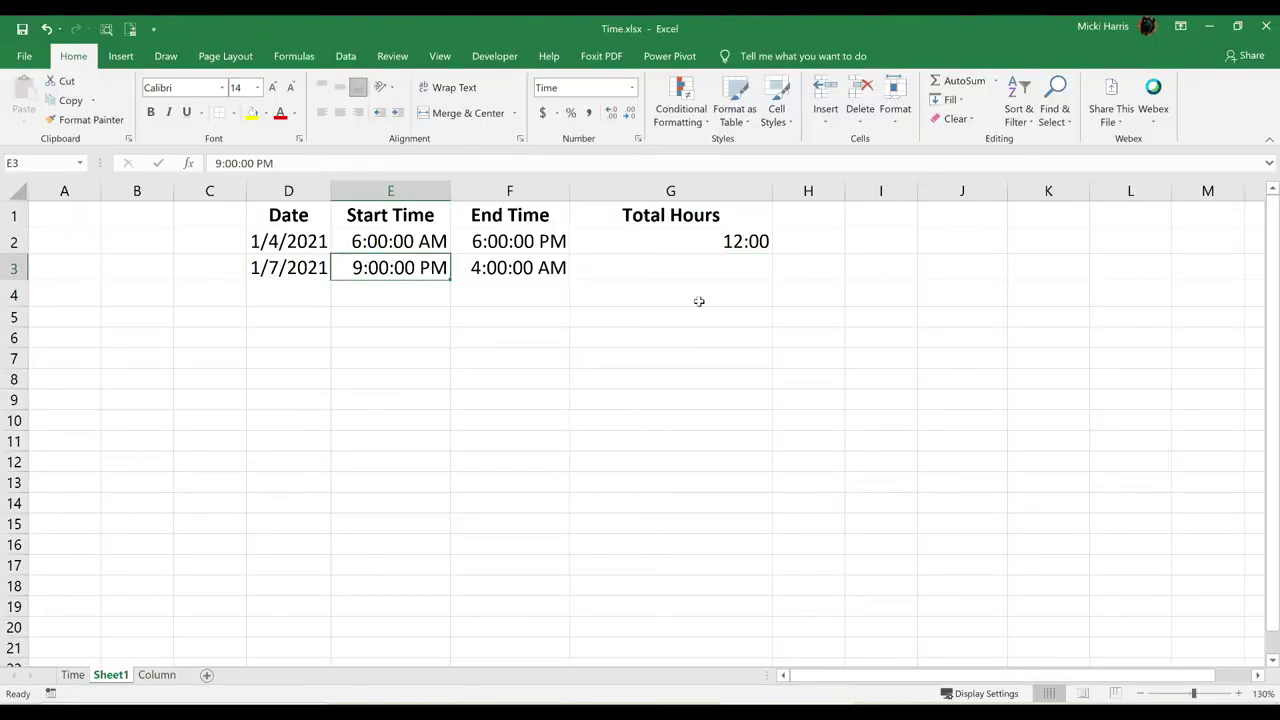
pyautogui.write('1/7 9')
pyautogui.write(':00')
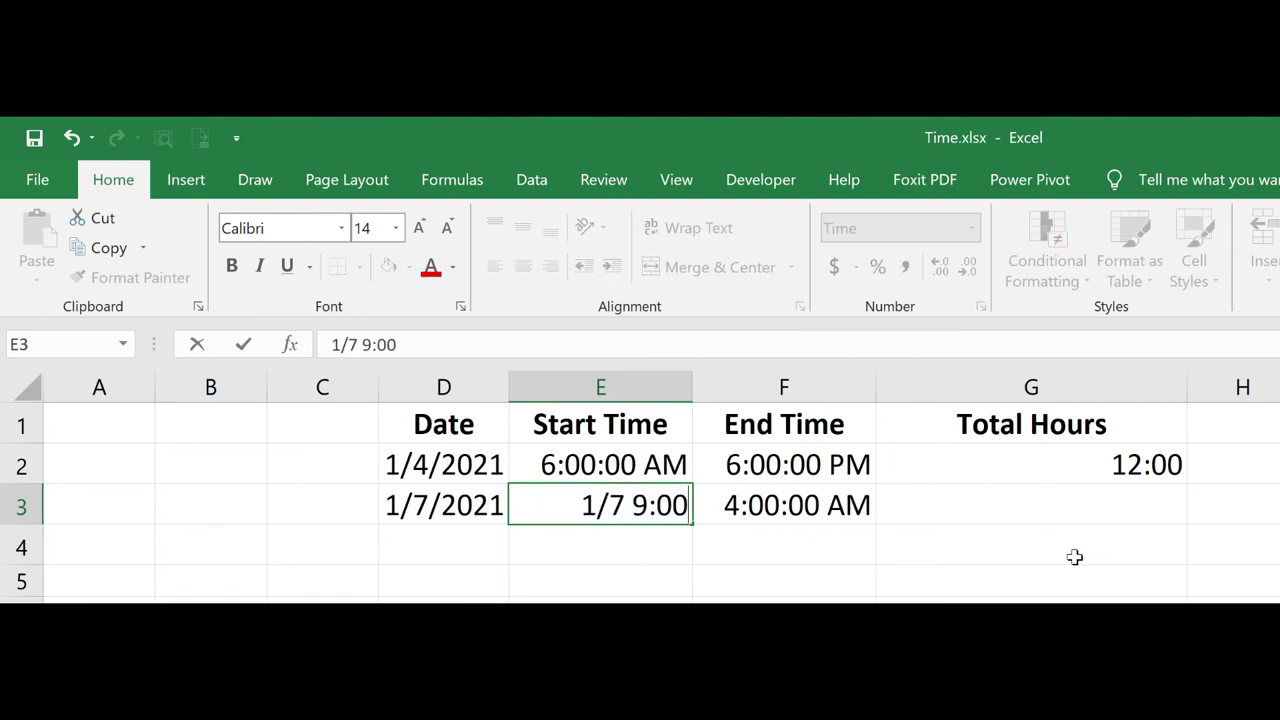
pyautogui.press('Return')
# - Change the start time in E3 to 9:00:00 PM
pyautogui.click(590, 505)
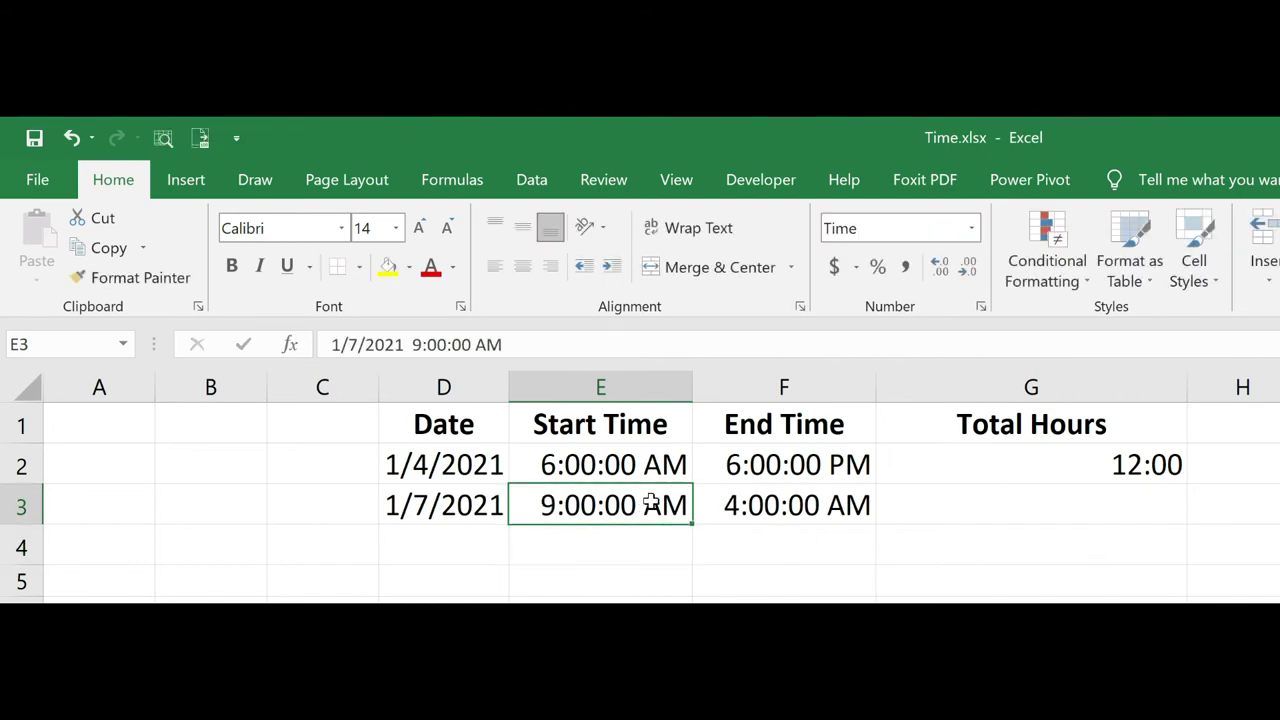
pyautogui.doubleClick(655, 505)
pyautogui.press('BackSpace')
pyautogui.write('P')
pyautogui.press('Tab')
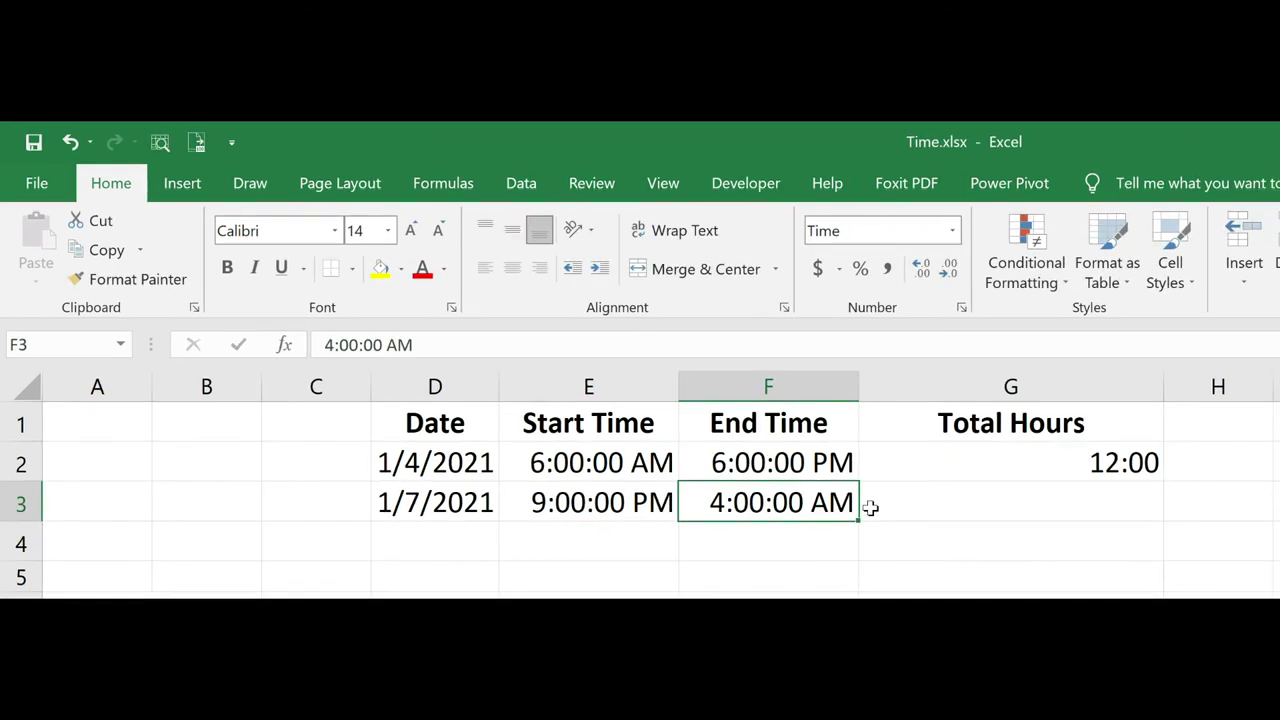
# - Enter 1/8 4:00 AM as the end date and time in F3
pyautogui.write('1/8 4')
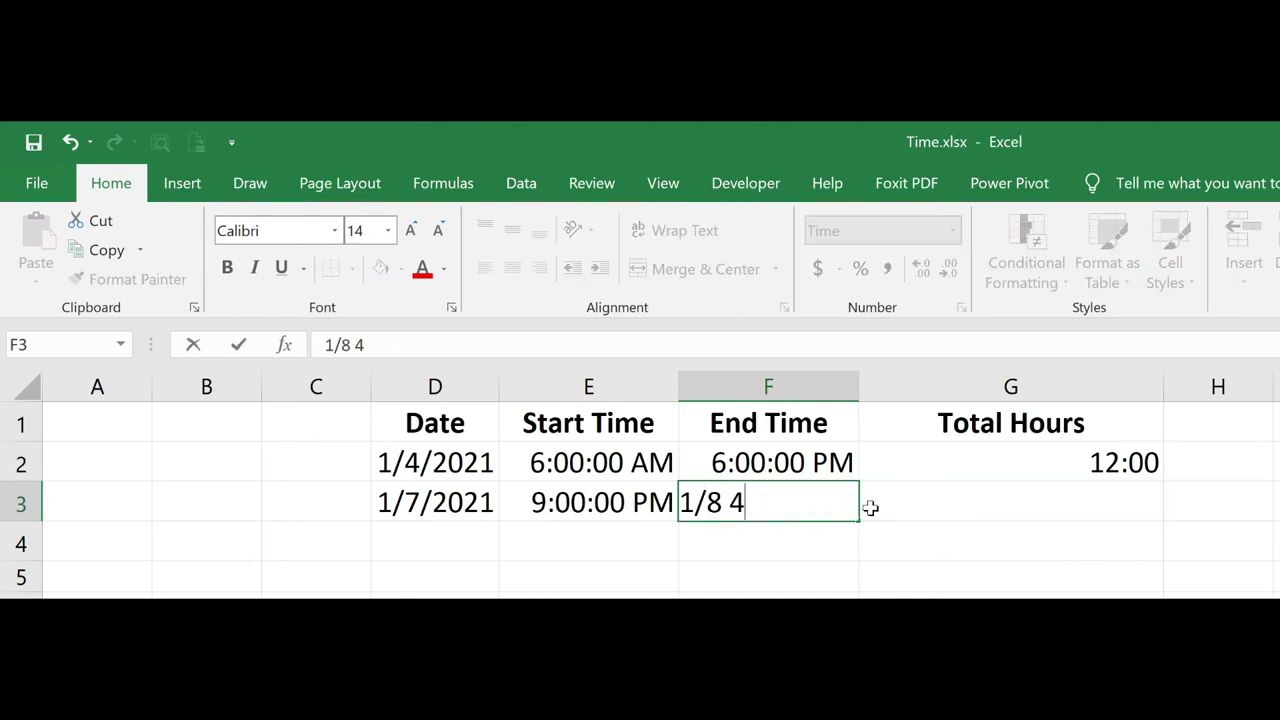
pyautogui.write(':00 AM')
pyautogui.press('Return')
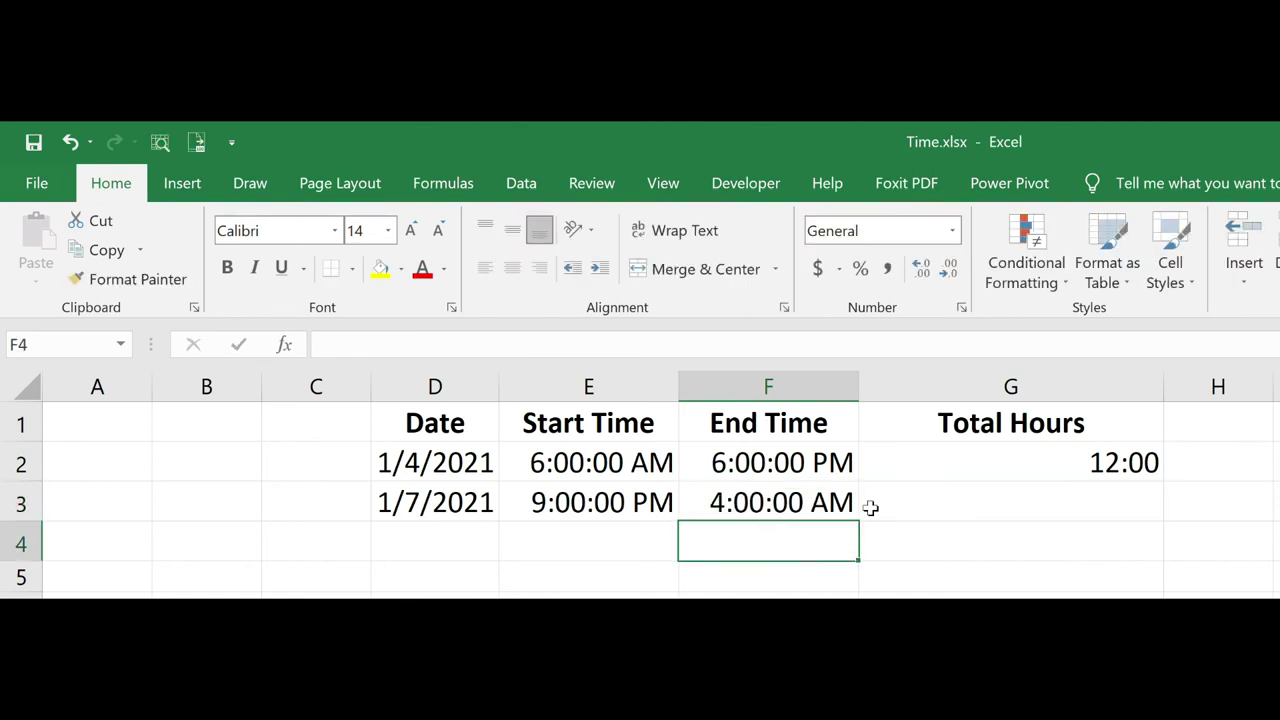
# - Check the full start date and time stored in E3, and calculate the 1/7/2021 shift's total hours in G3 with =F3-E3
pyautogui.click(565, 502)
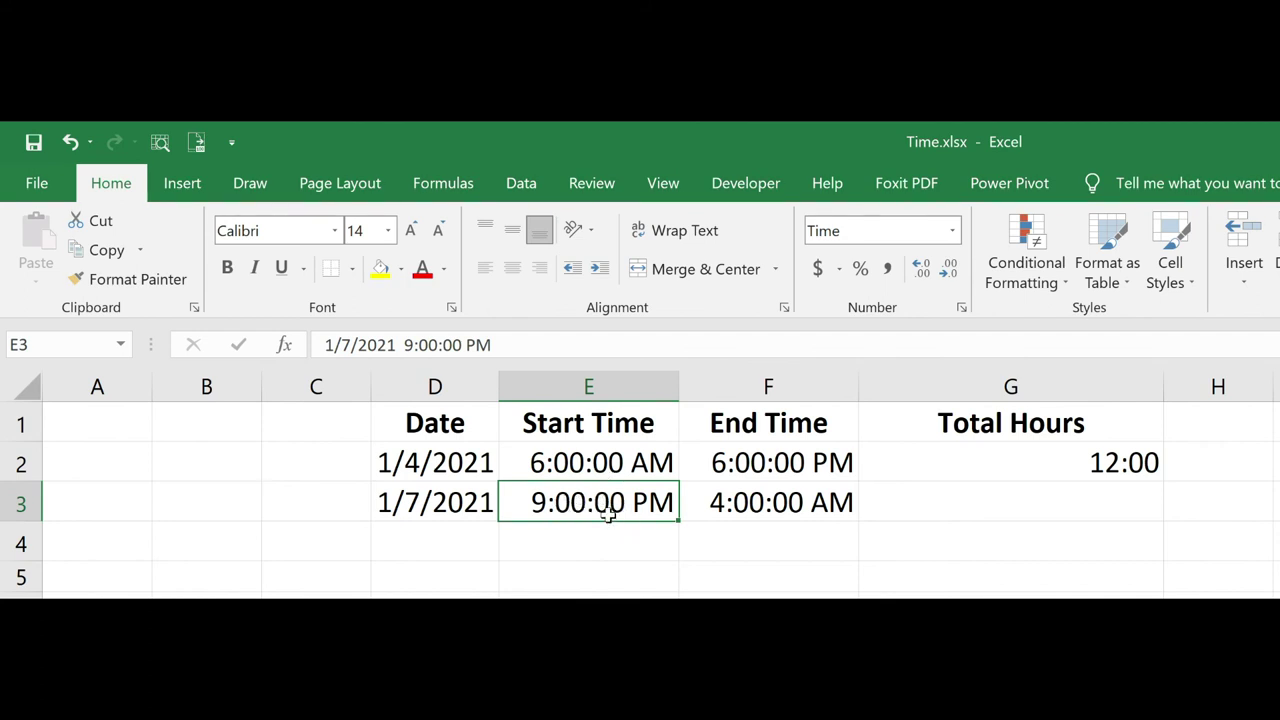
pyautogui.click(607, 513)
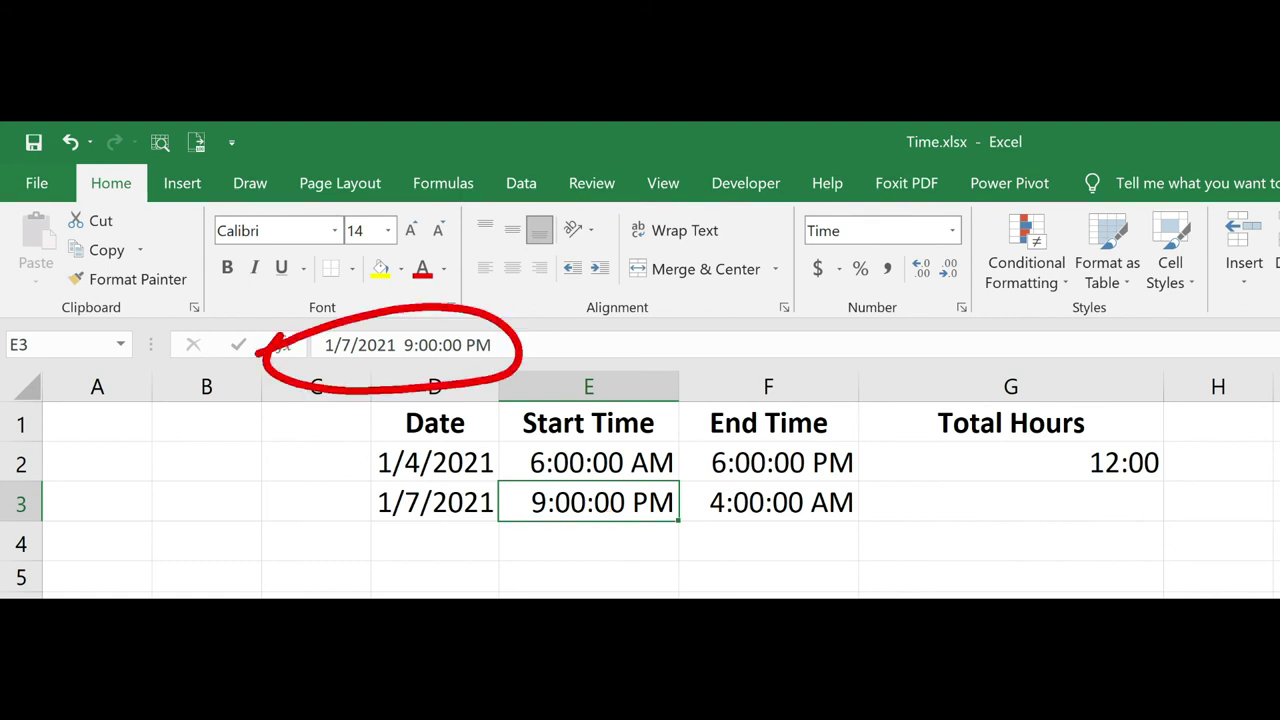
pyautogui.click(937, 500)
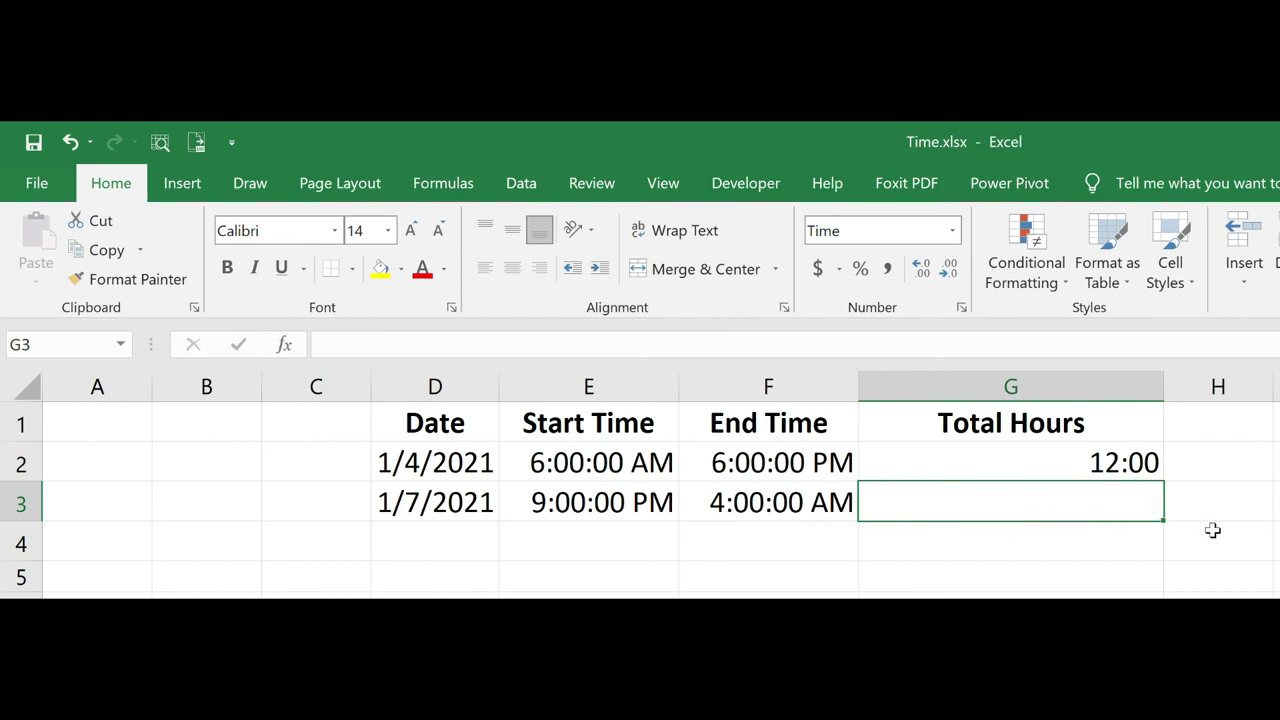
pyautogui.write('=')
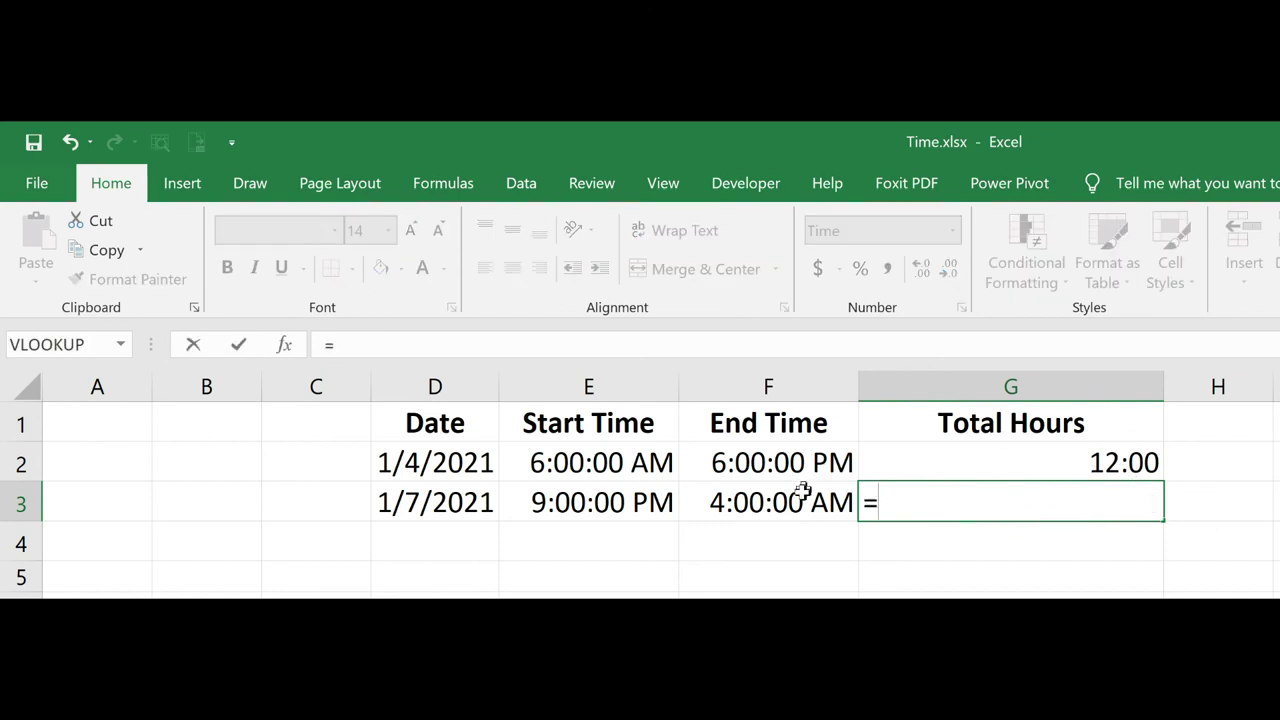
pyautogui.click(785, 503)
pyautogui.write('-')
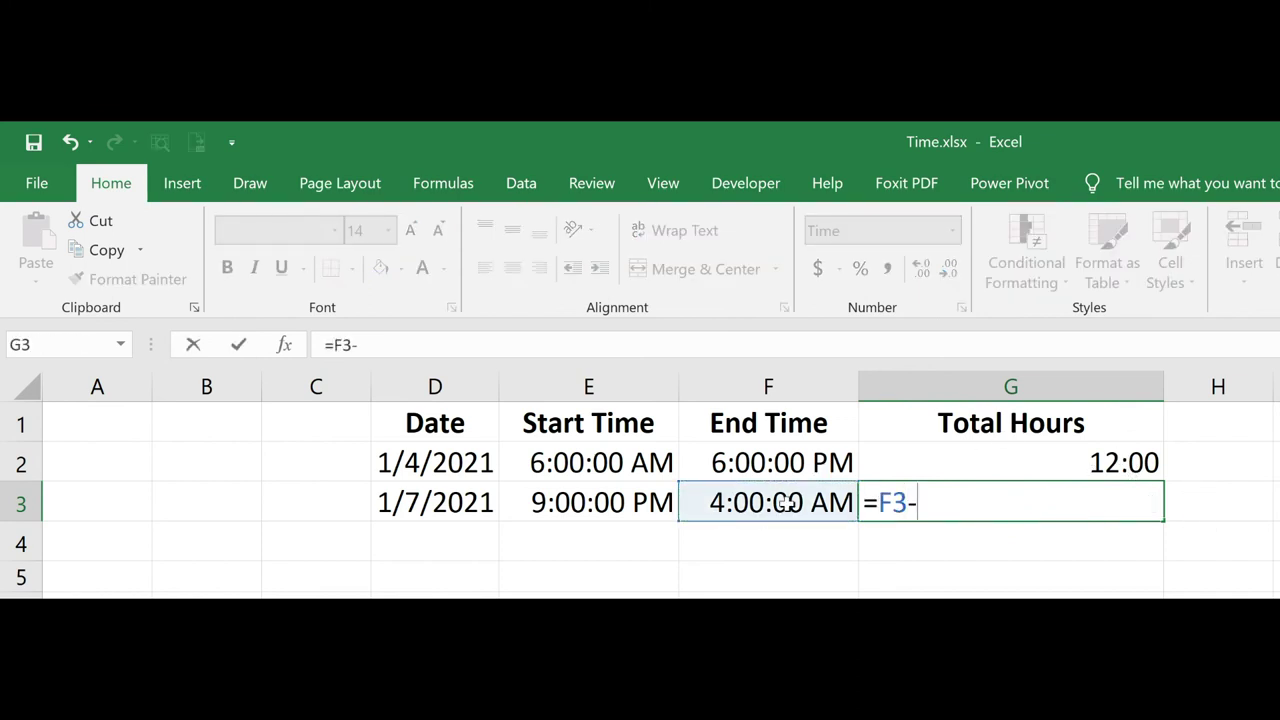
pyautogui.click(623, 505)
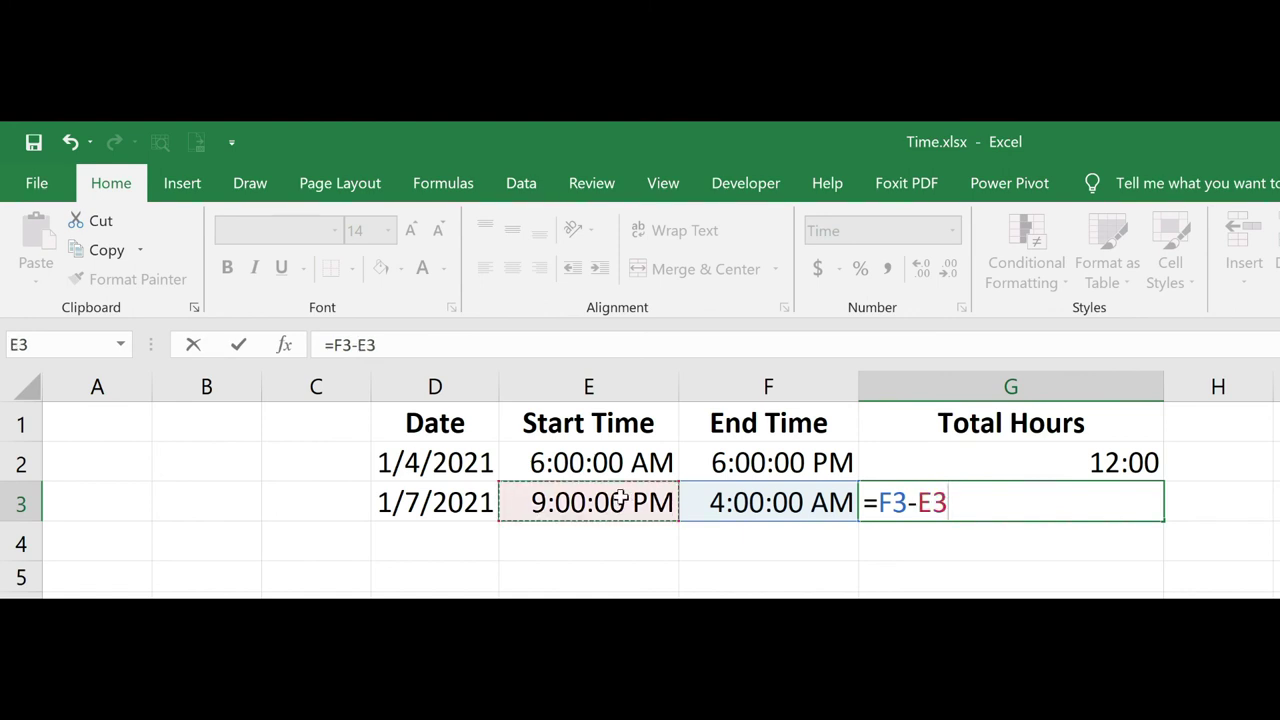
pyautogui.press('Return')
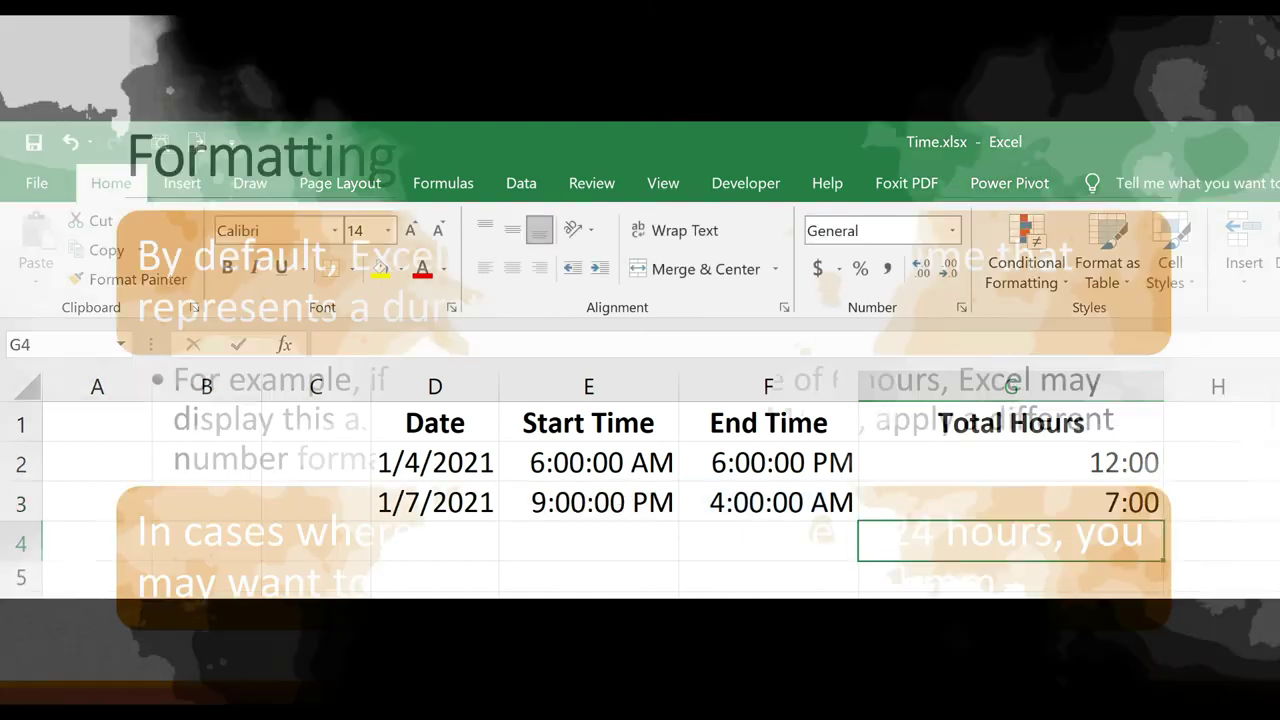